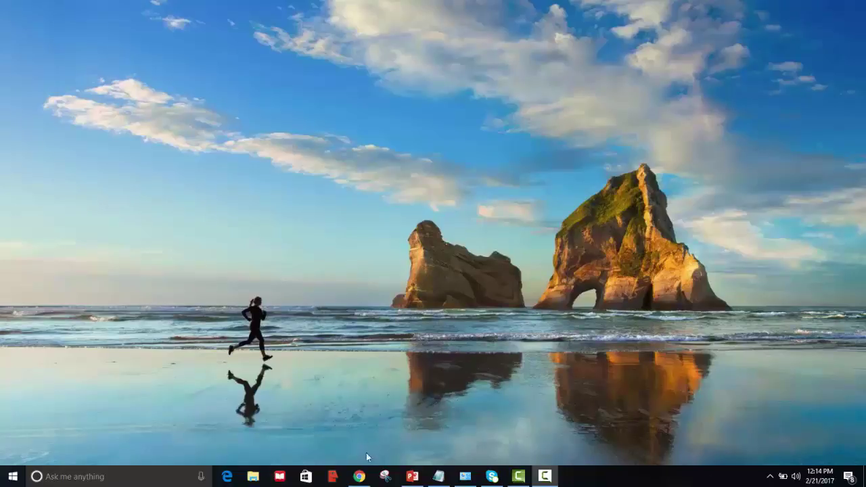
Open Coinbase's home page in Chrome and bring up the empty Sign Up form.
{"action": "left_click", "coordinate": [359, 477]}
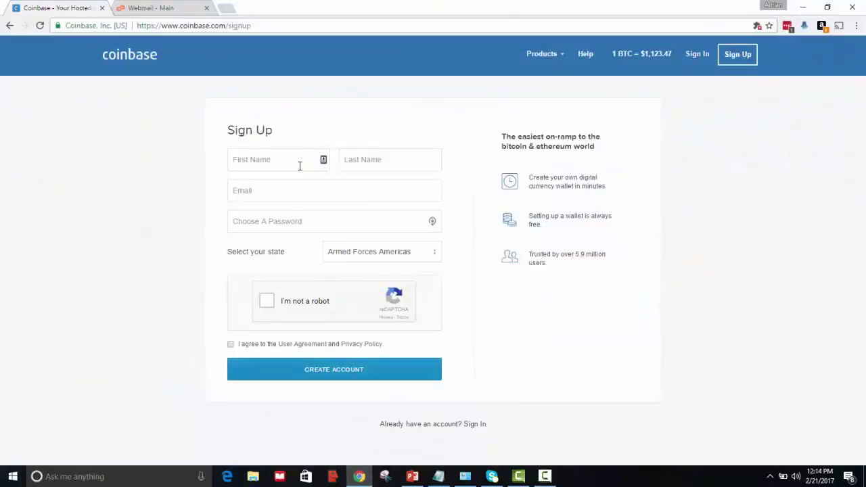
{"action": "left_click", "coordinate": [128, 60]}
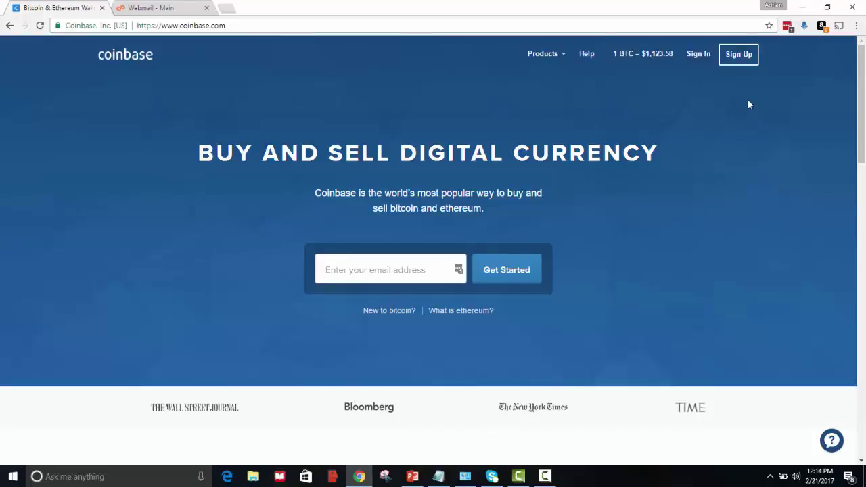
{"action": "left_click", "coordinate": [739, 59]}
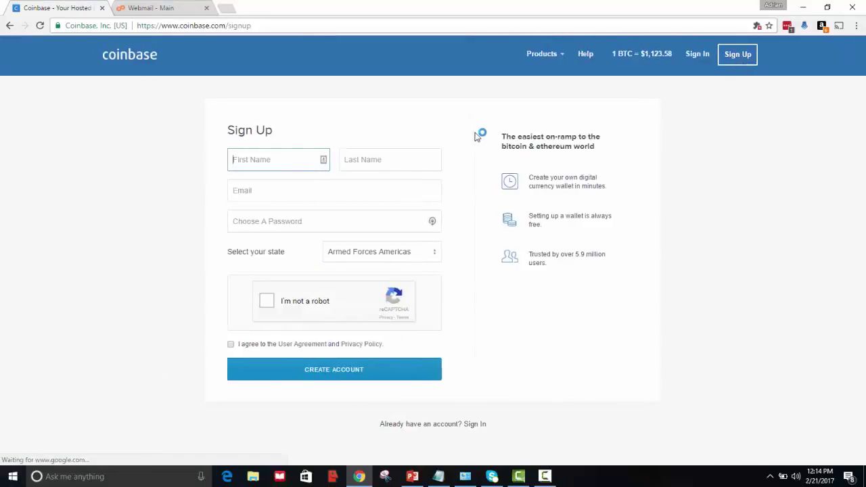
Enter the first name, last name and e-mail address, correcting a typo in the e-mail.
{"action": "type", "text": "Adrian"}
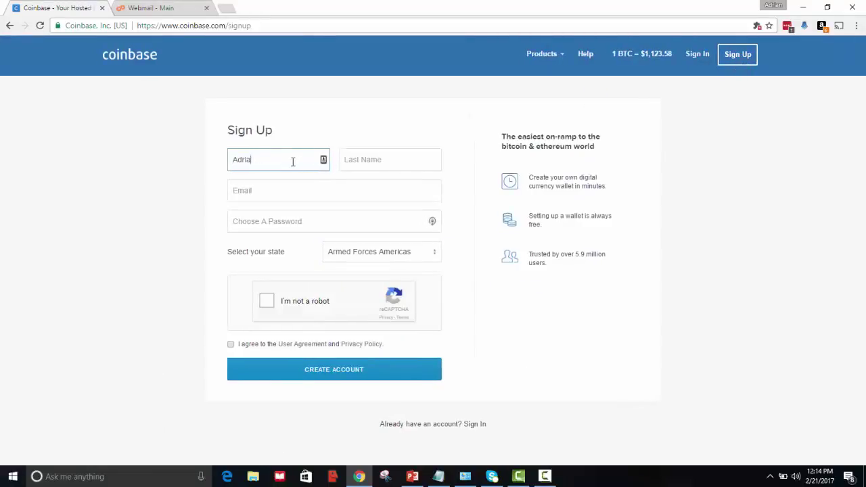
{"action": "left_click", "coordinate": [357, 162]}
{"action": "type", "text": "Test"}
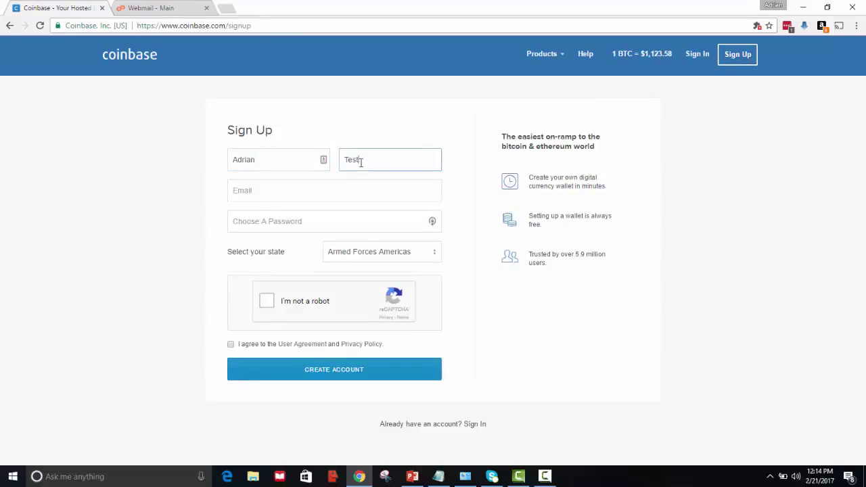
{"action": "left_click", "coordinate": [319, 190]}
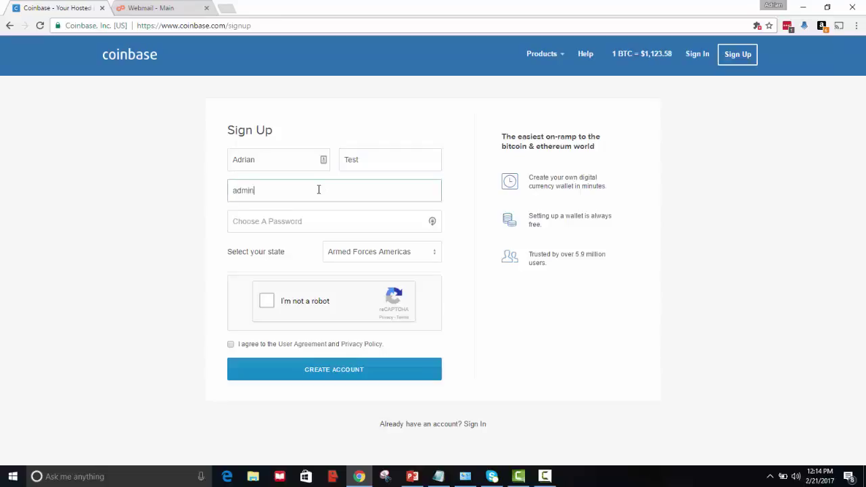
Enter an account password that Coinbase rates Good.
{"action": "left_click", "coordinate": [272, 226]}
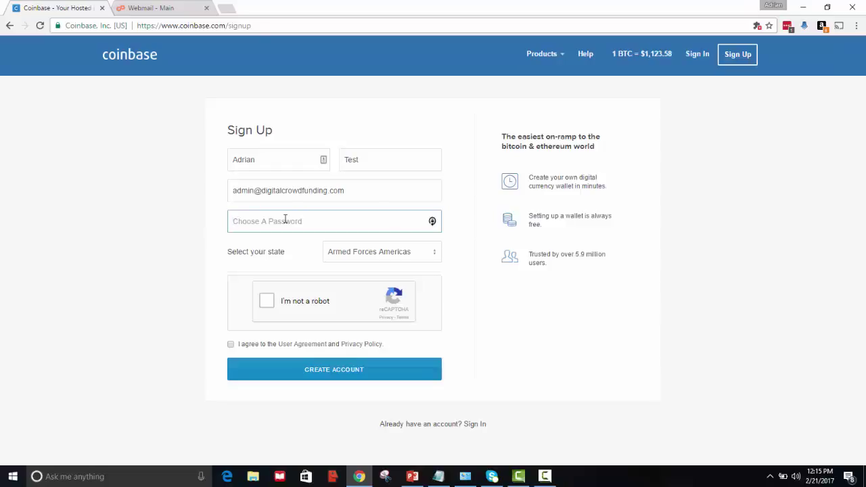
{"action": "type", "text": "•••••••"}
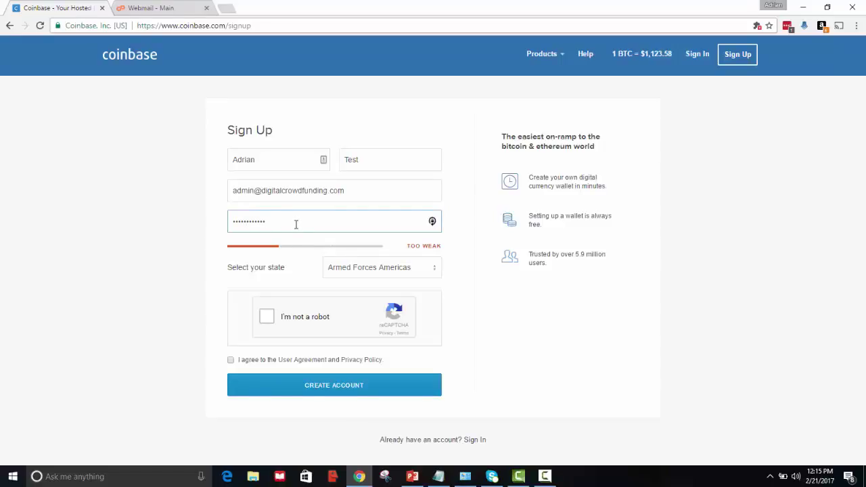
{"action": "type", "text": "••"}
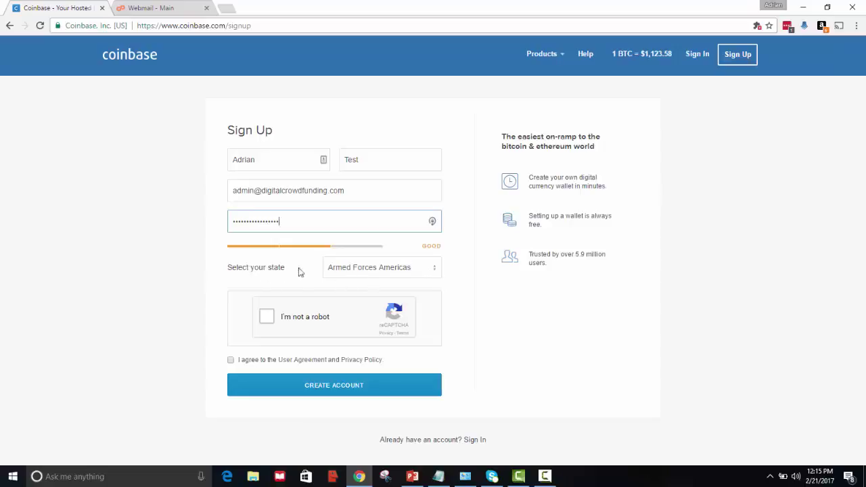
Choose Washington as the state, pass the robot check, accept the agreement and create the account.
{"action": "left_click", "coordinate": [432, 272]}
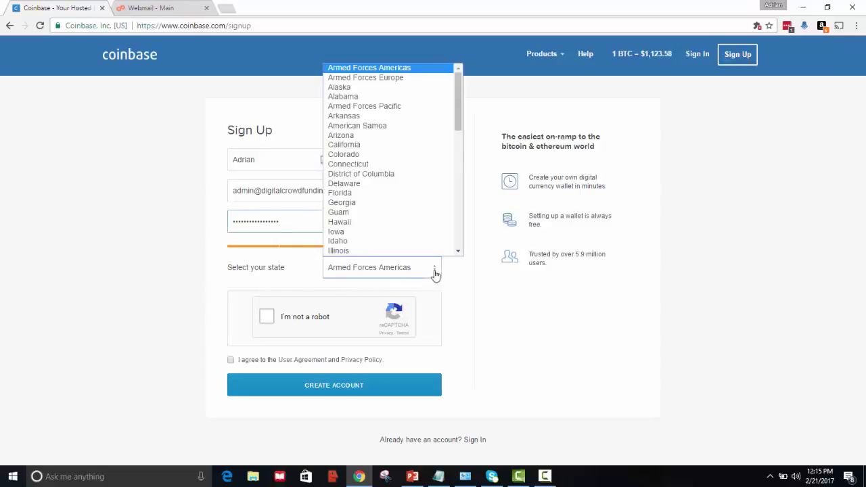
{"action": "left_click_drag", "start_coordinate": [458, 127], "coordinate": [443, 242]}
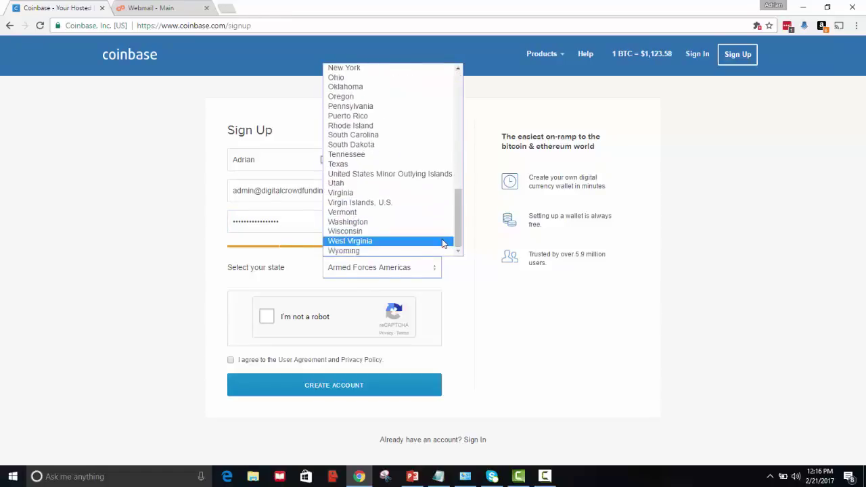
{"action": "left_click", "coordinate": [407, 224]}
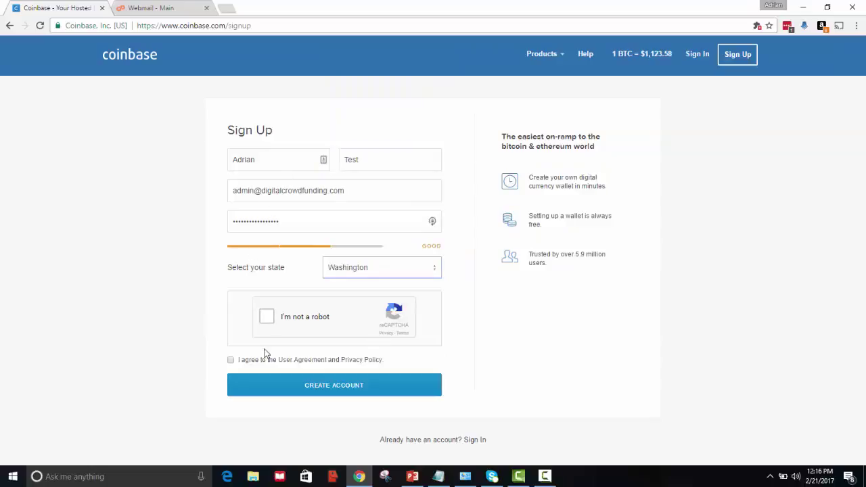
{"action": "left_click", "coordinate": [269, 322]}
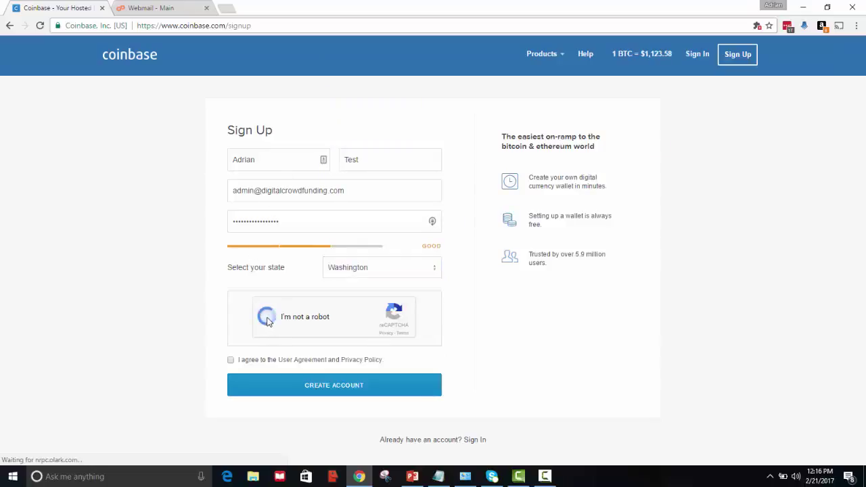
{"action": "left_click", "coordinate": [230, 360]}
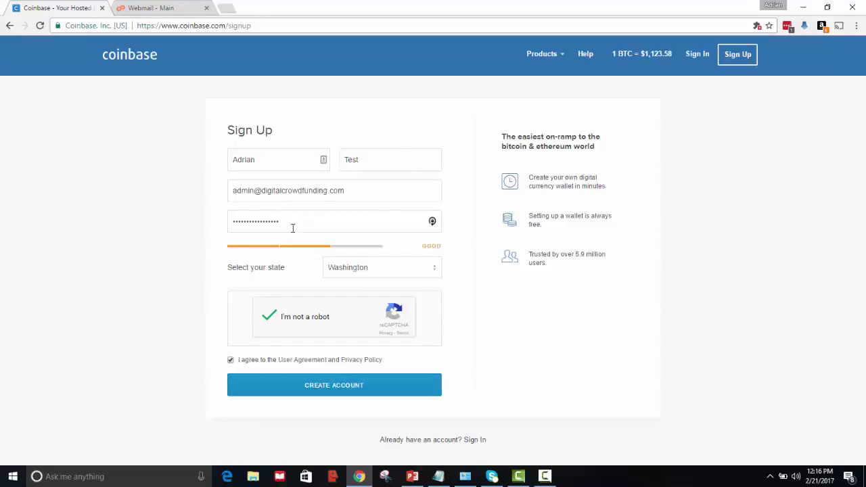
{"action": "left_click", "coordinate": [346, 390]}
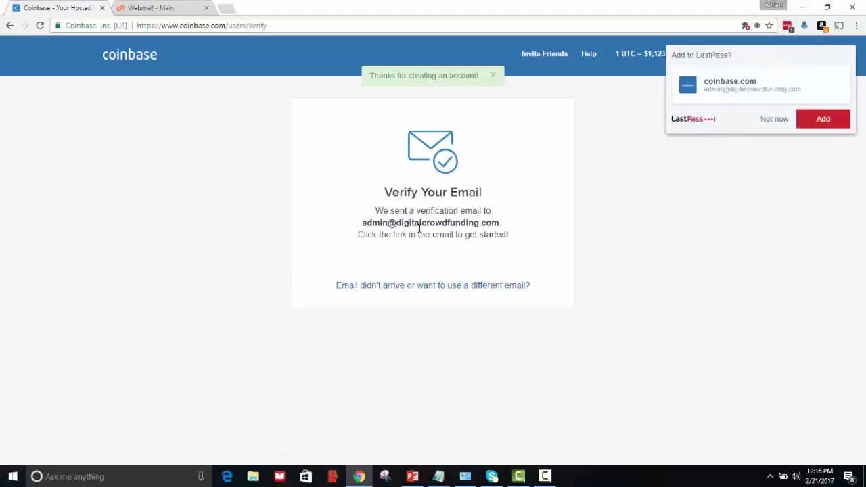
Save the new Coinbase login to LastPass and switch to the webmail tab.
{"action": "left_click", "coordinate": [819, 125]}
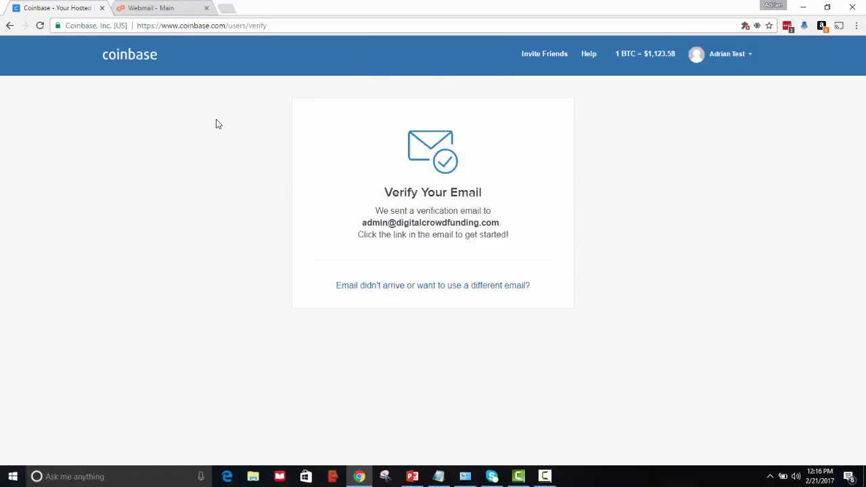
{"action": "left_click", "coordinate": [165, 8]}
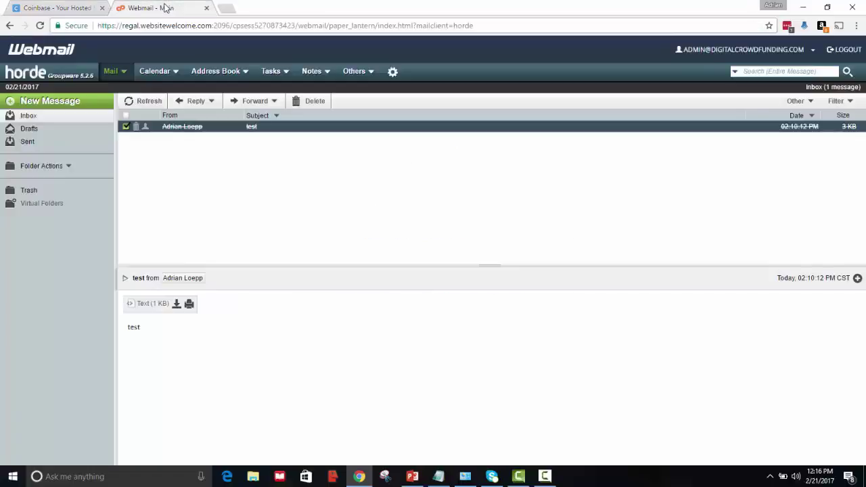
Reload the Horde inbox, open Coinbase's verification email and confirm the address via Verify Email Address.
{"action": "left_click", "coordinate": [40, 25]}
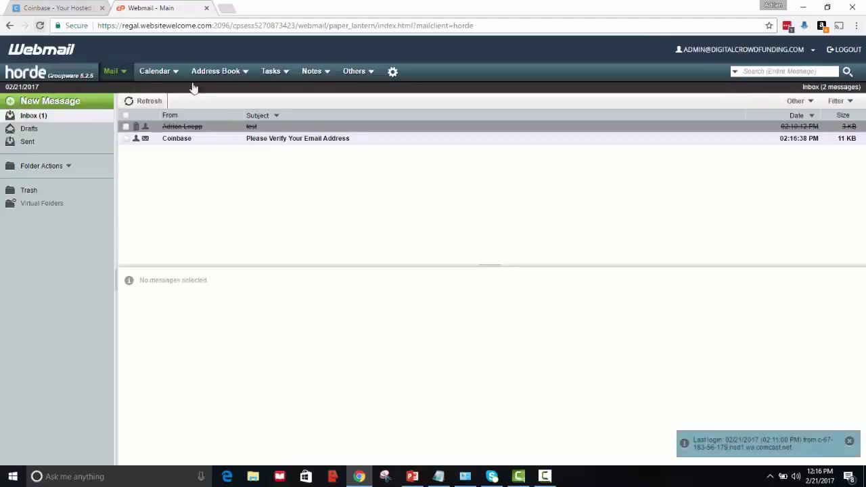
{"action": "left_click", "coordinate": [275, 140]}
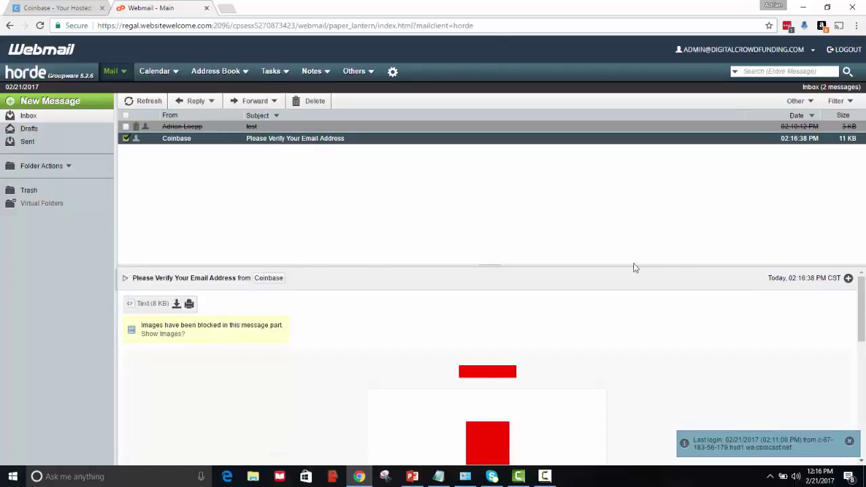
{"action": "left_click_drag", "start_coordinate": [861, 297], "coordinate": [861, 381]}
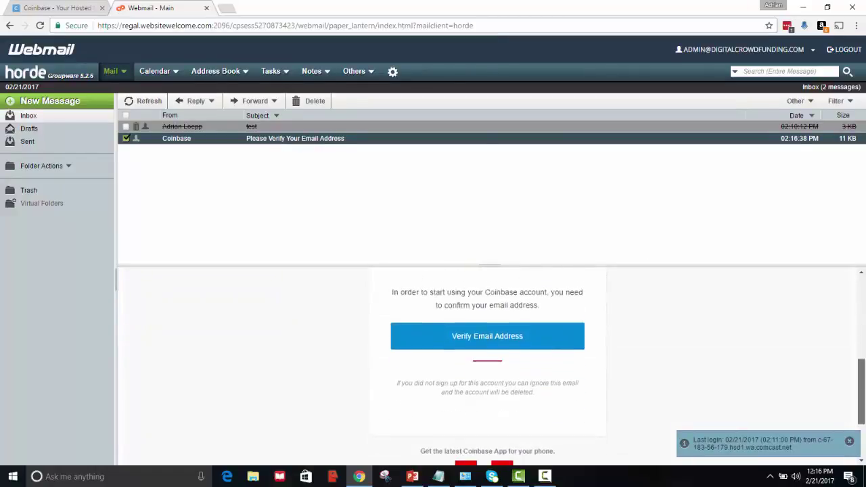
{"action": "left_click", "coordinate": [523, 332]}
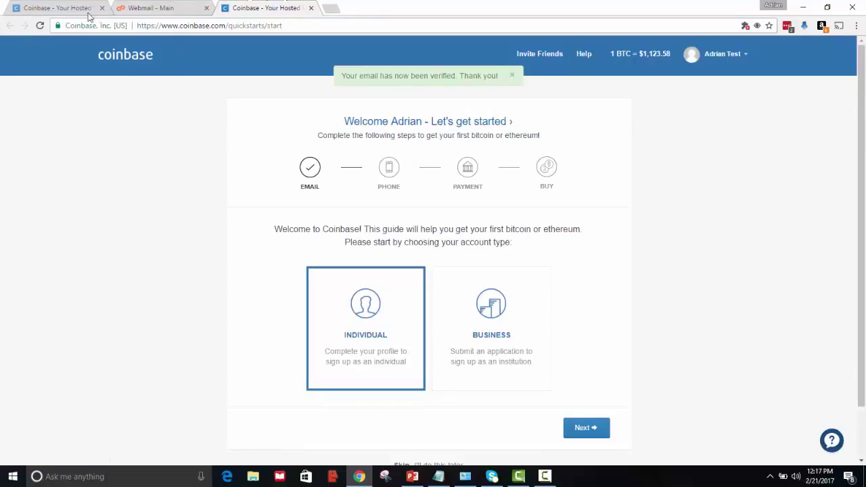
Close the older duplicate Coinbase tab and continue setup with Individual as the account type.
{"action": "left_click", "coordinate": [54, 9]}
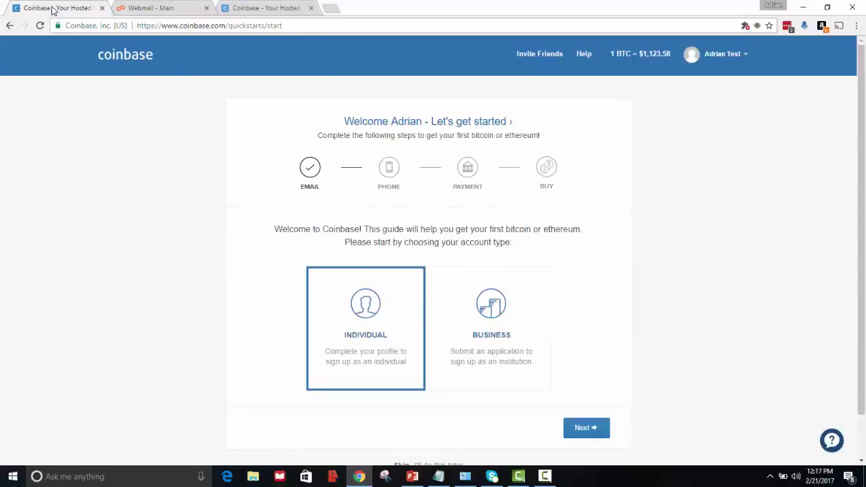
{"action": "left_click", "coordinate": [282, 9]}
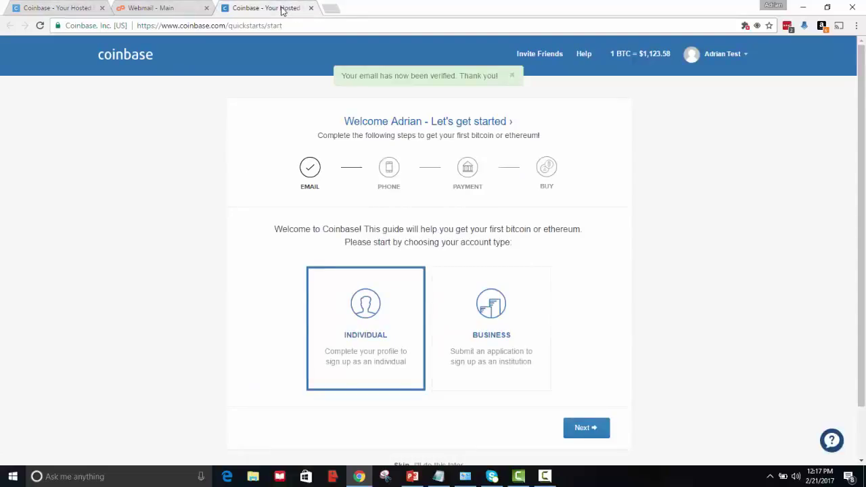
{"action": "left_click", "coordinate": [103, 8]}
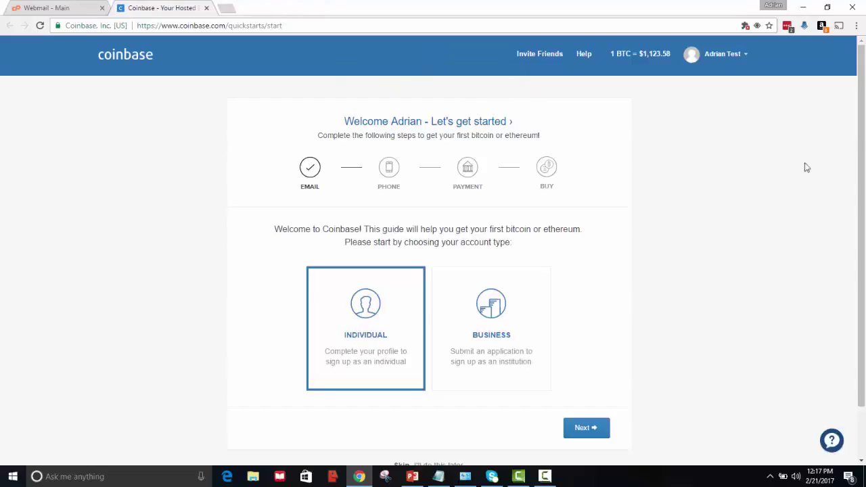
{"action": "mouse_move", "coordinate": [863, 138]}
{"action": "left_mouse_down"}
{"action": "mouse_move", "coordinate": [863, 173]}
{"action": "mouse_move", "coordinate": [853, 129]}
{"action": "left_mouse_up"}
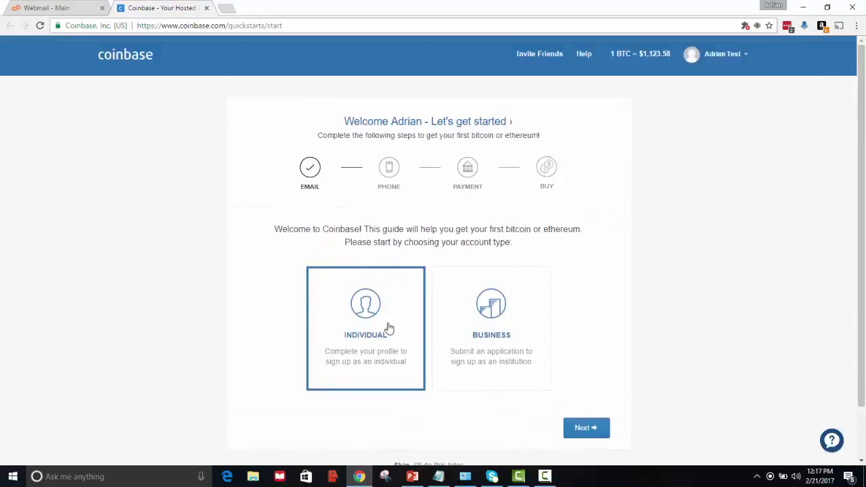
{"action": "left_click", "coordinate": [590, 435]}
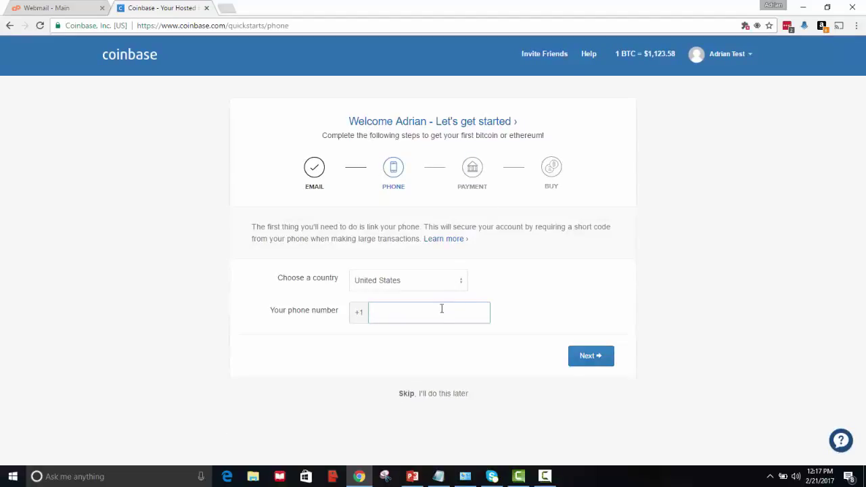
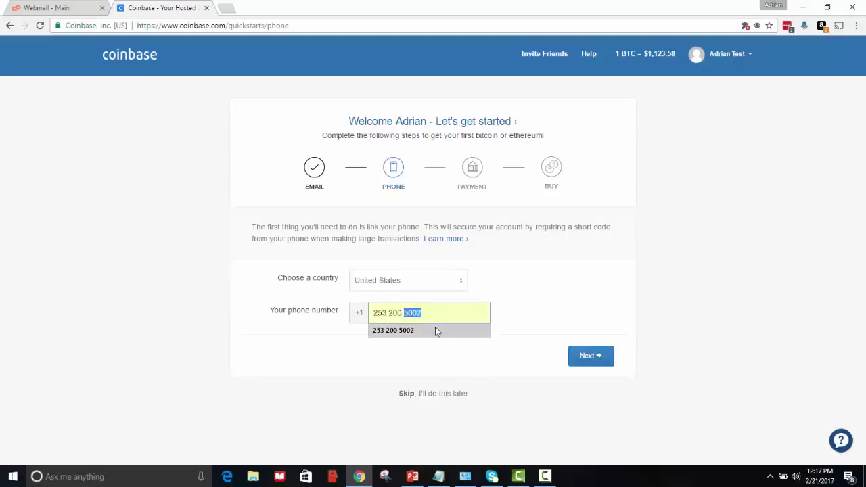
Fill in the saved phone number, request the SMS code and verify the phone with it.
{"action": "left_click", "coordinate": [438, 330]}
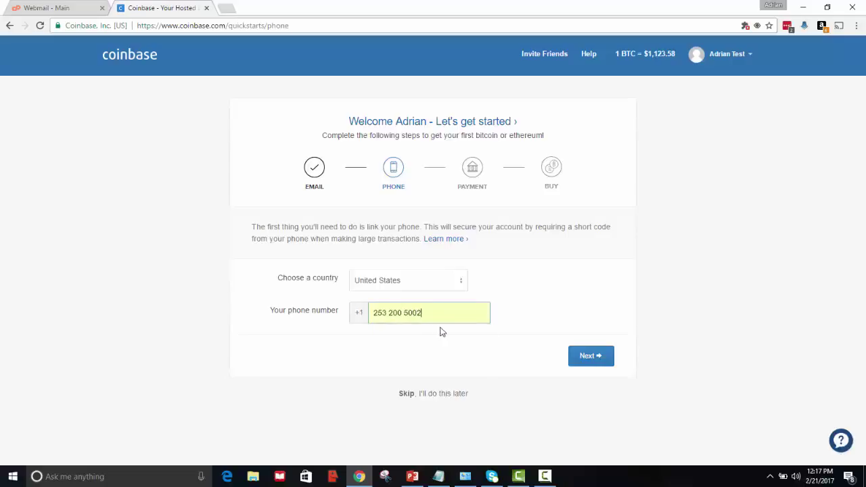
{"action": "left_click", "coordinate": [586, 359]}
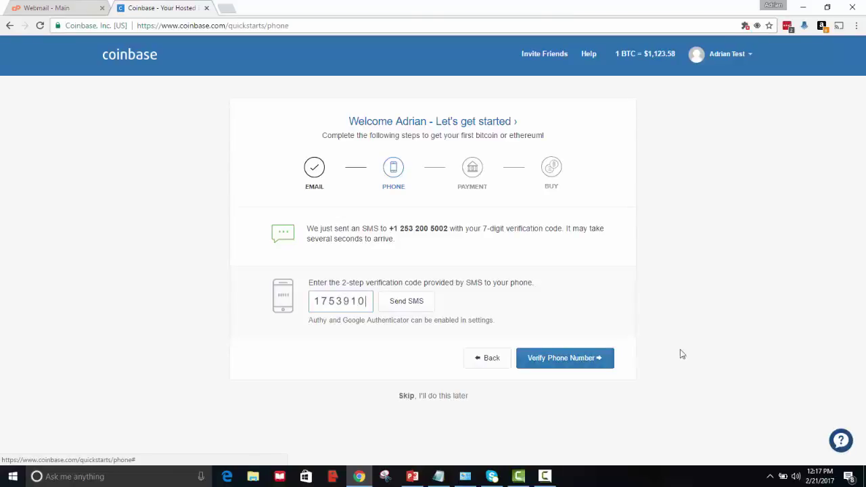
{"action": "left_click", "coordinate": [563, 365]}
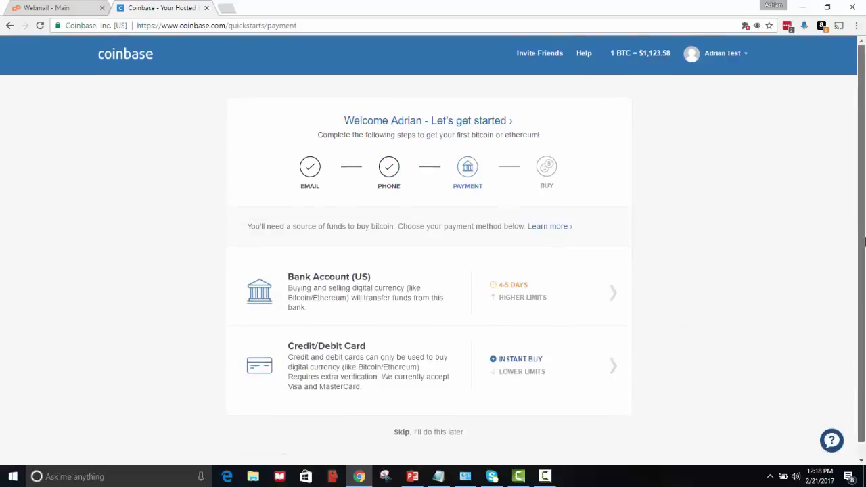
Open the credit/debit card form, back out without entering details, and skip payment setup.
{"action": "scroll", "coordinate": [640, 246], "scroll_direction": "down", "scroll_amount": 1}
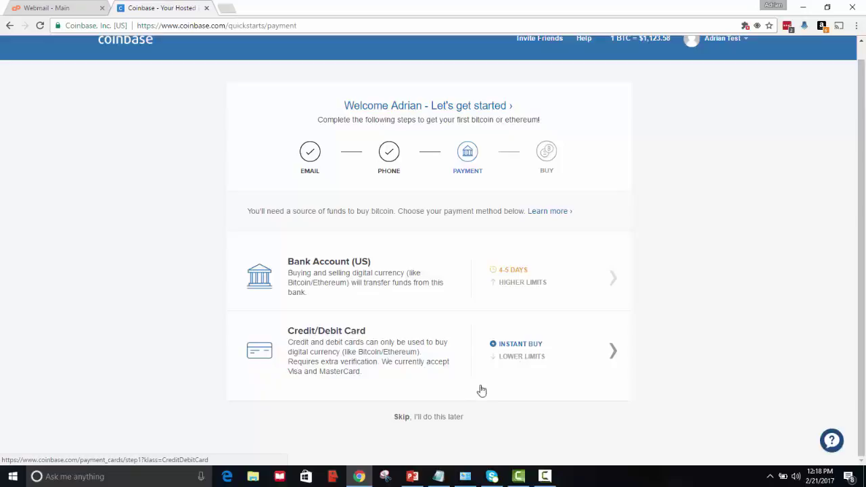
{"action": "left_click", "coordinate": [520, 369]}
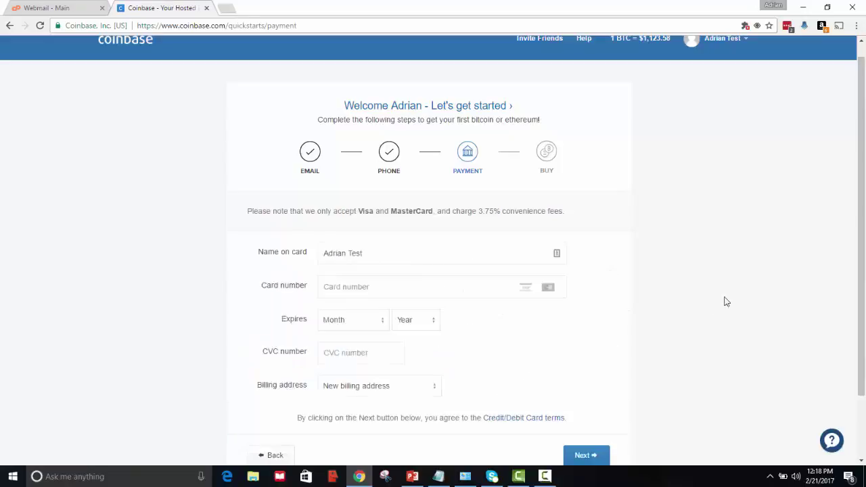
{"action": "scroll", "coordinate": [861, 268], "scroll_direction": "down", "scroll_amount": 1}
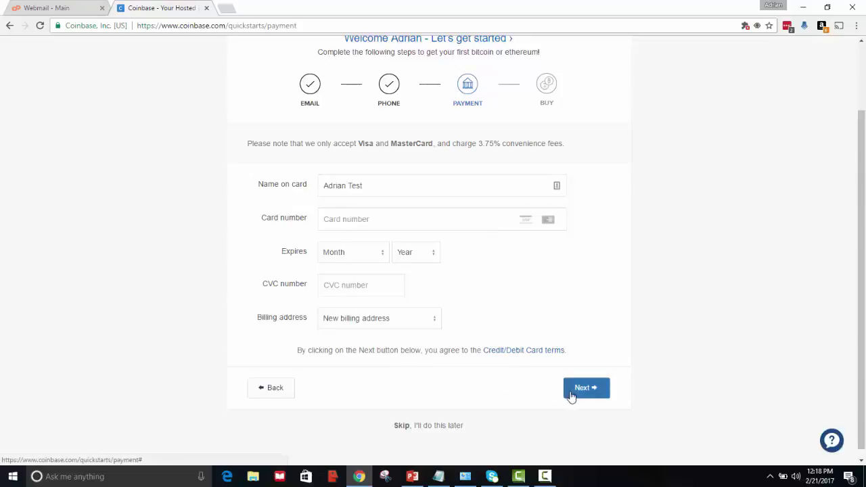
{"action": "left_click", "coordinate": [275, 392]}
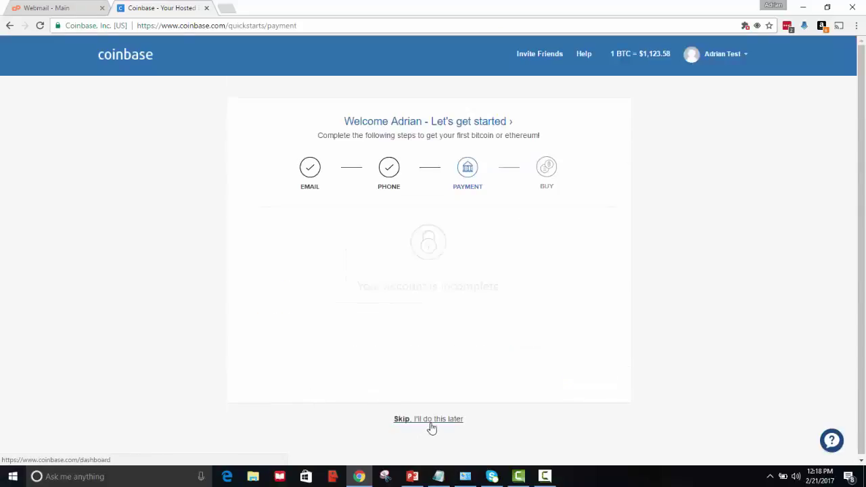
{"action": "left_click", "coordinate": [430, 421]}
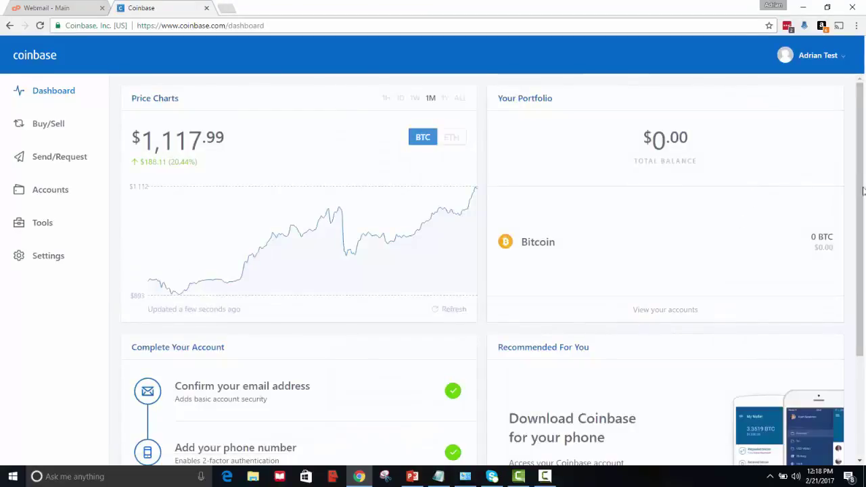
{"action": "left_click_drag", "start_coordinate": [861, 189], "coordinate": [860, 289]}
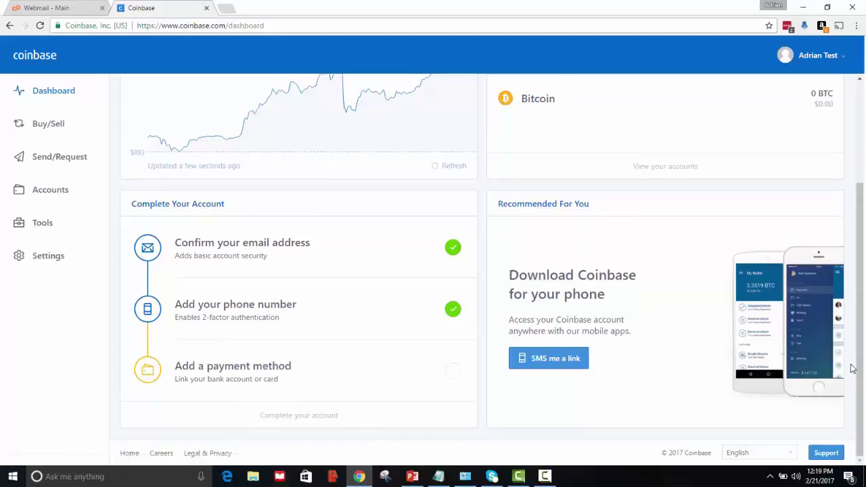
{"action": "left_click_drag", "start_coordinate": [862, 377], "coordinate": [864, 249]}
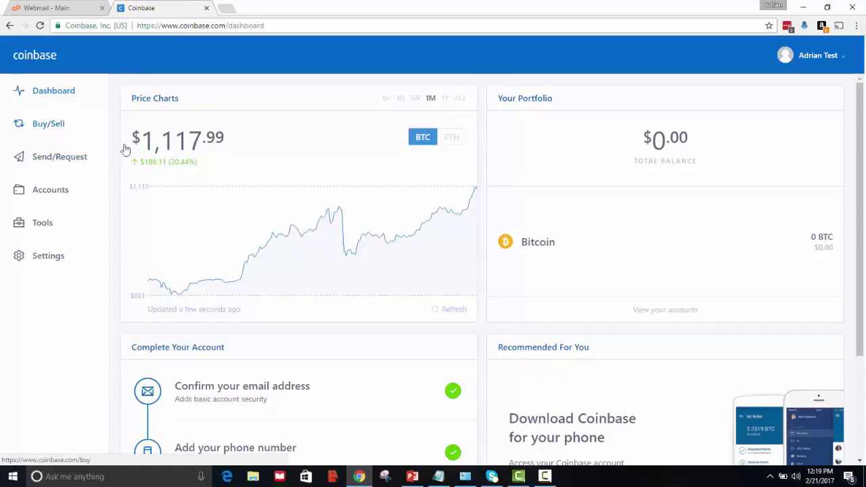
{"action": "left_click", "coordinate": [545, 476]}
Go to Buy/Sell, where Bitcoin and the Visa debit card are preselected.
{"action": "left_click", "coordinate": [814, 425]}
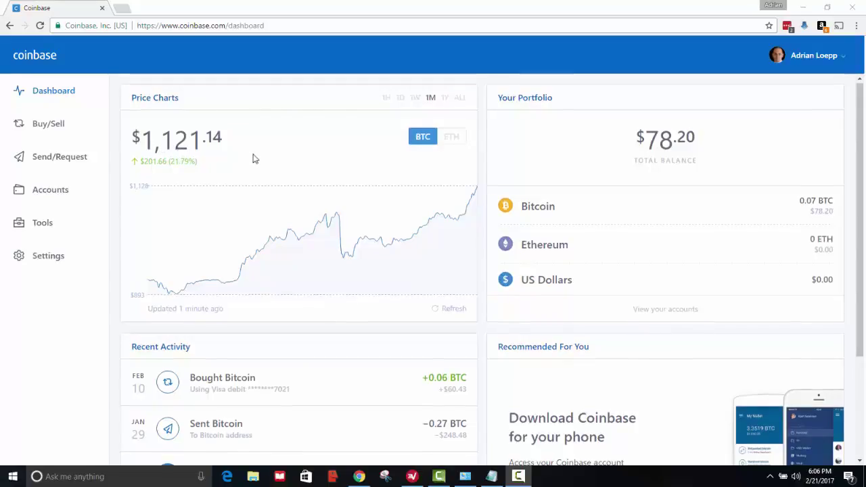
{"action": "scroll", "coordinate": [255, 159], "scroll_direction": "down", "scroll_amount": 2}
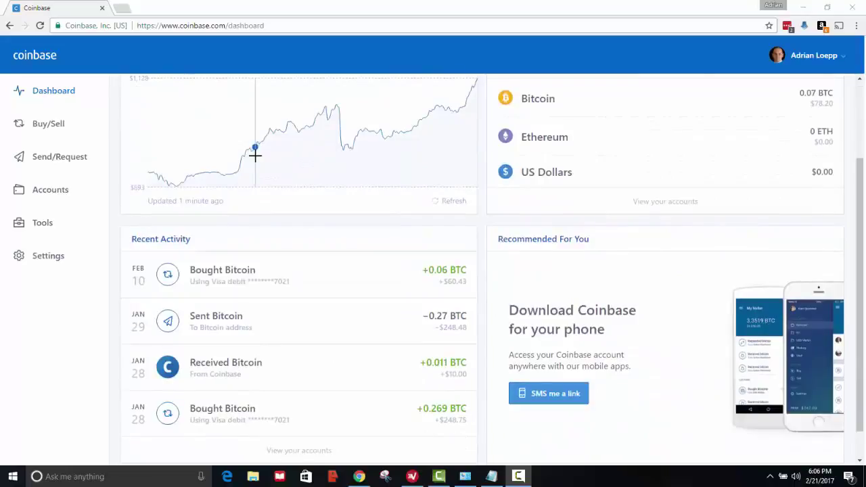
{"action": "scroll", "coordinate": [256, 157], "scroll_direction": "up", "scroll_amount": 2}
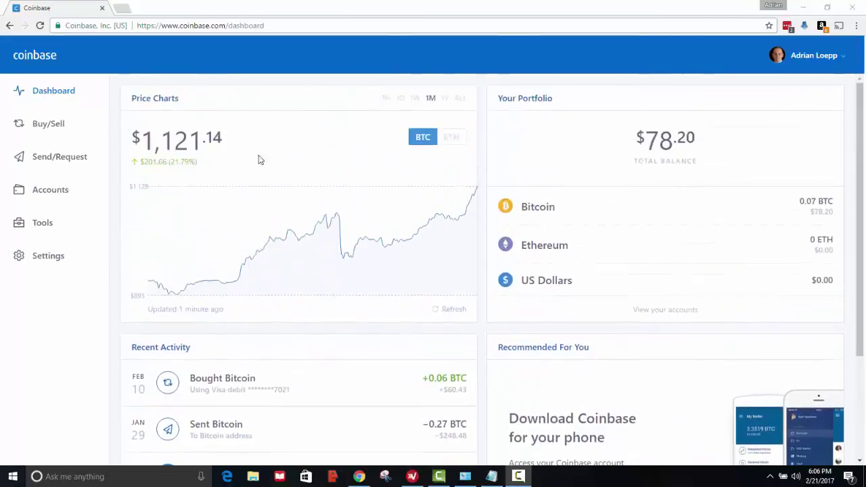
{"action": "left_click", "coordinate": [48, 131]}
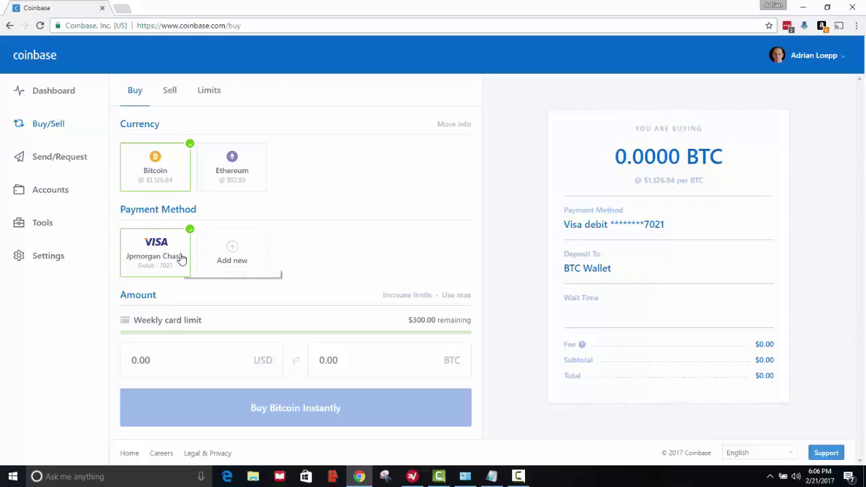
{"action": "left_click", "coordinate": [241, 262]}
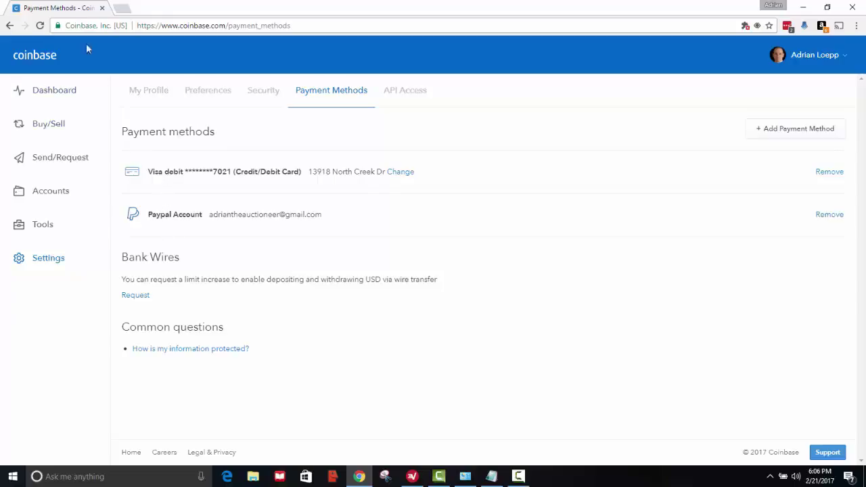
{"action": "left_click", "coordinate": [8, 26]}
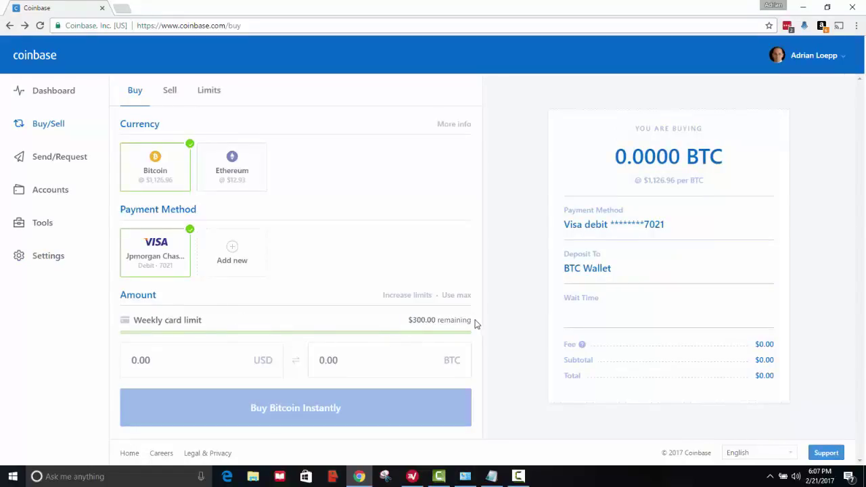
{"action": "left_click_drag", "start_coordinate": [473, 320], "coordinate": [409, 320]}
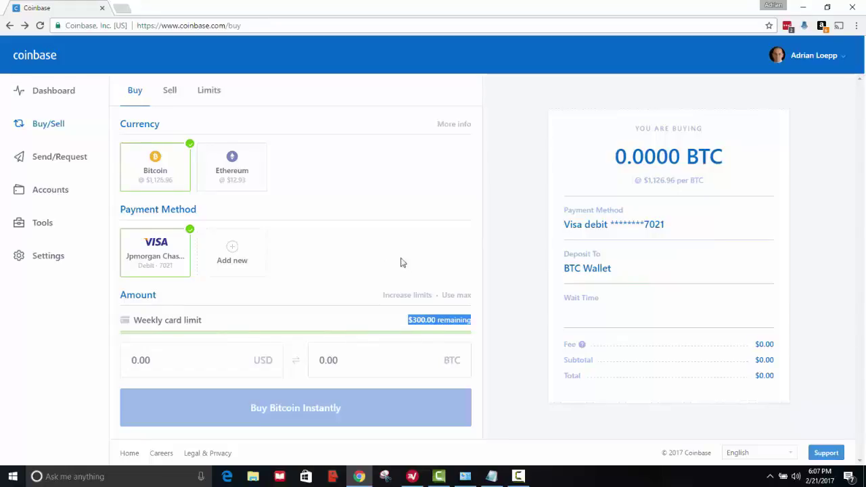
{"action": "left_click", "coordinate": [406, 298]}
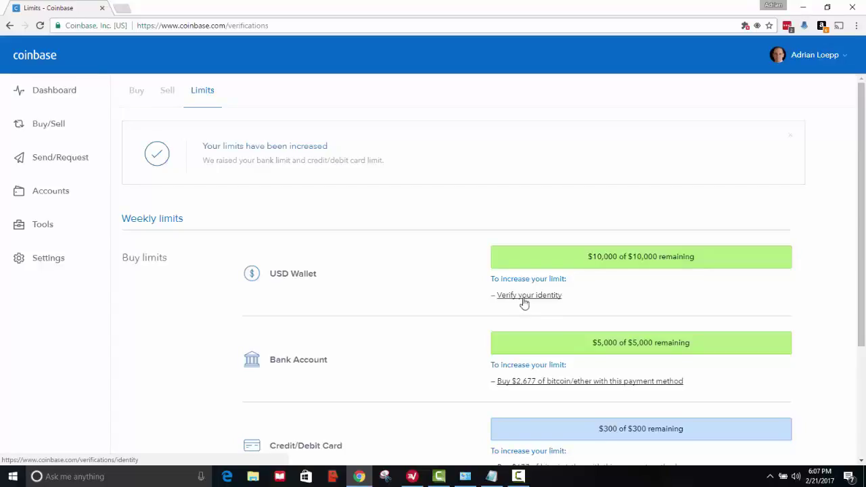
{"action": "scroll", "coordinate": [468, 300], "scroll_direction": "down", "scroll_amount": 3}
{"action": "scroll", "coordinate": [468, 301], "scroll_direction": "up", "scroll_amount": 3}
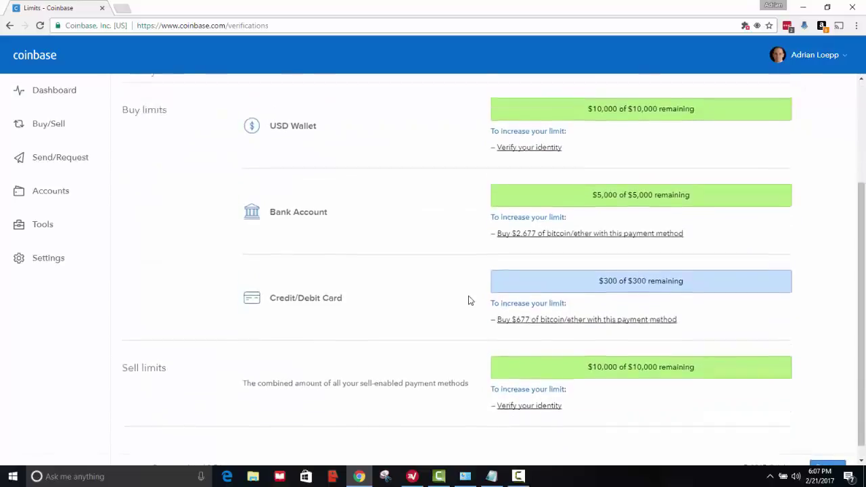
{"action": "left_click", "coordinate": [10, 25]}
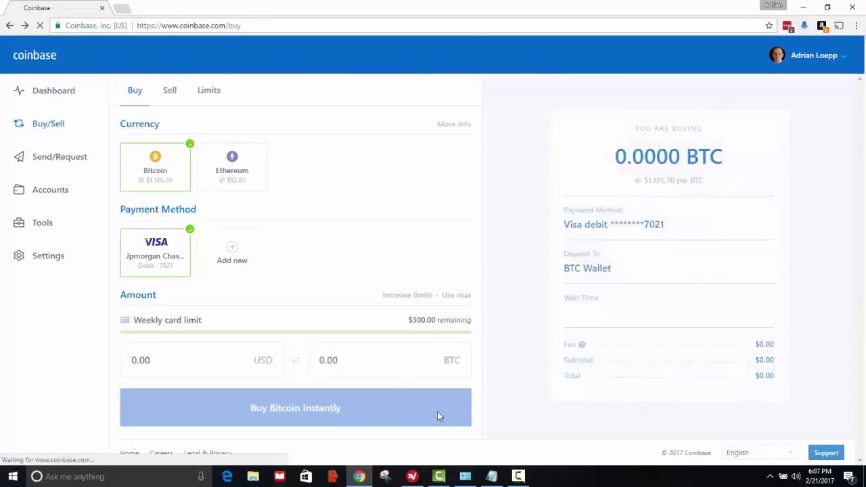
{"action": "left_click_drag", "start_coordinate": [461, 319], "coordinate": [417, 319]}
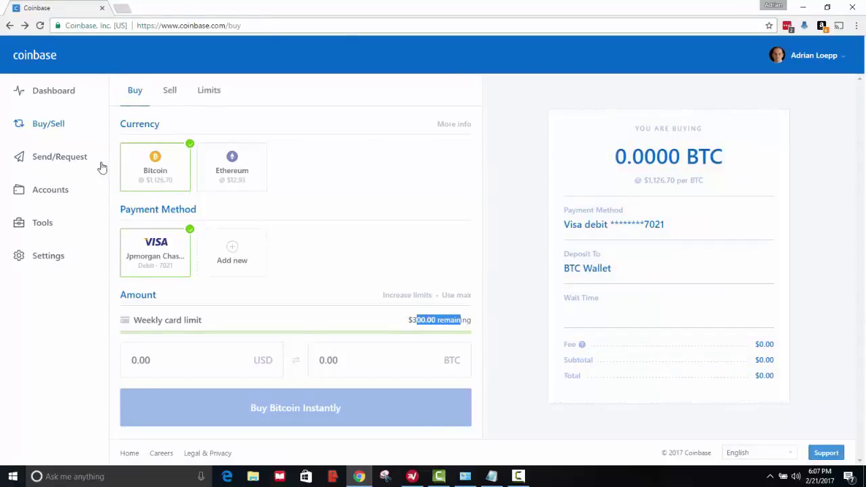
Keep Bitcoin selected and enter .105 in the BTC amount field, totalling $123.02 with fees.
{"action": "left_click", "coordinate": [161, 174]}
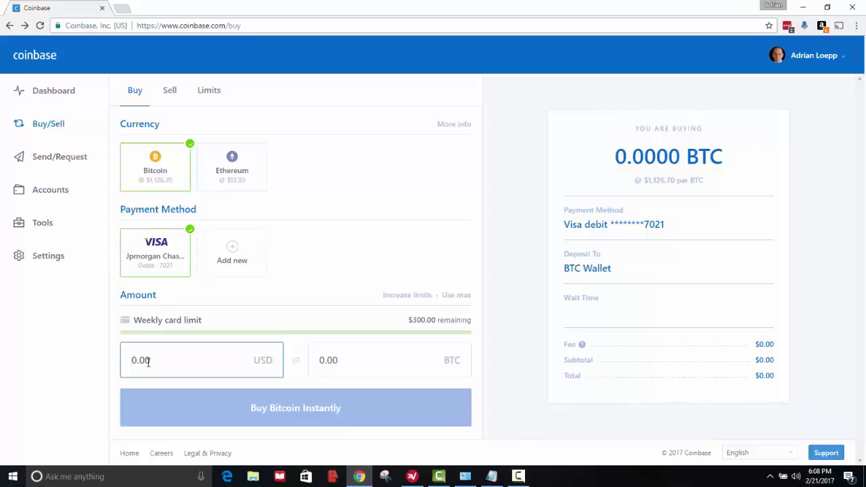
{"action": "type", "text": ".1"}
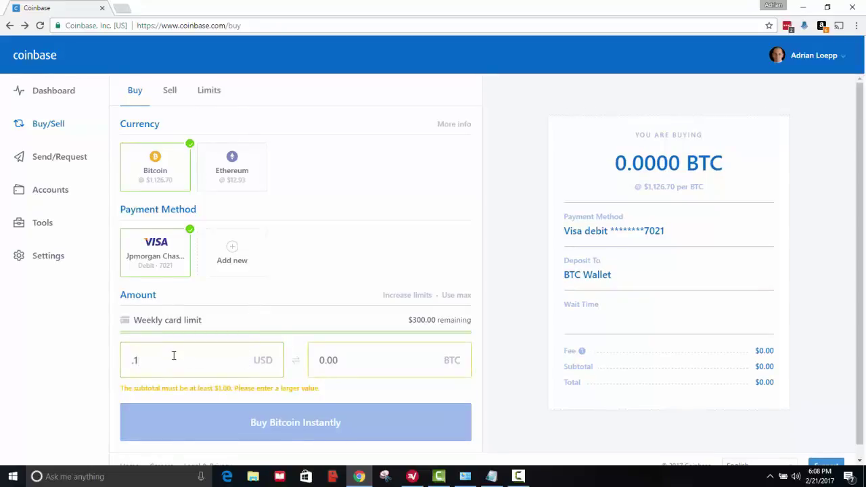
{"action": "key", "text": "BackSpace"}
{"action": "key", "text": "BackSpace"}
{"action": "left_click", "coordinate": [326, 362]}
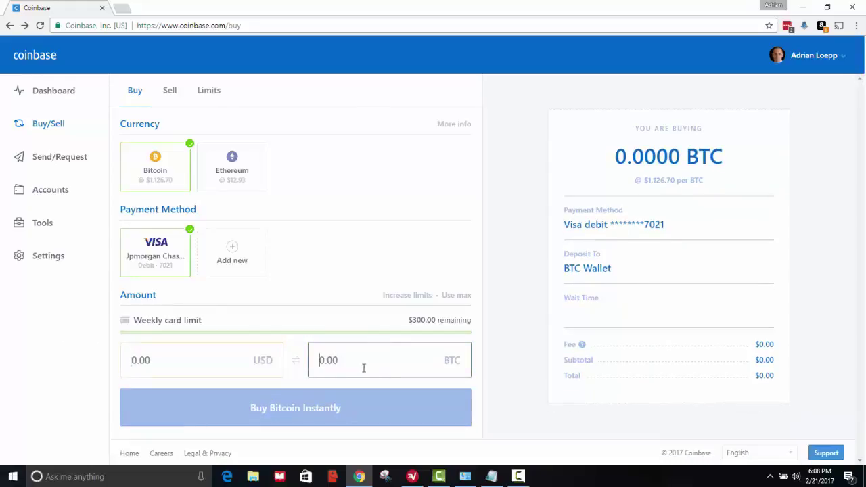
{"action": "left_click", "coordinate": [333, 361]}
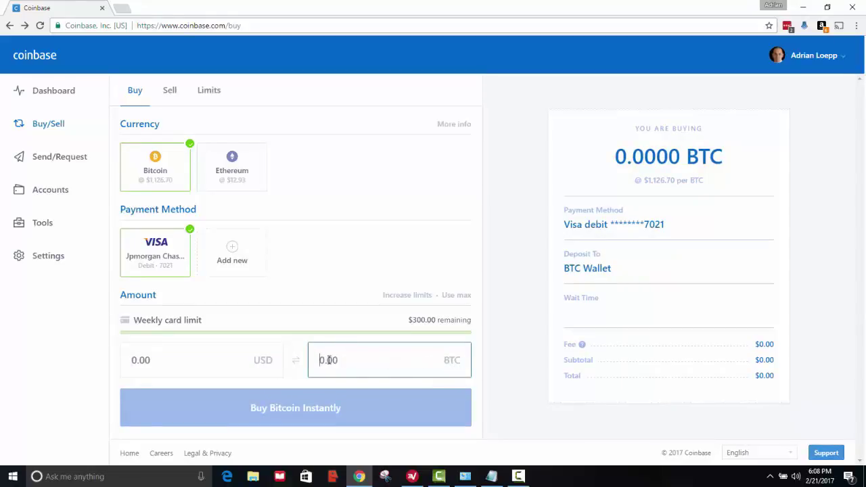
{"action": "type", "text": ".1"}
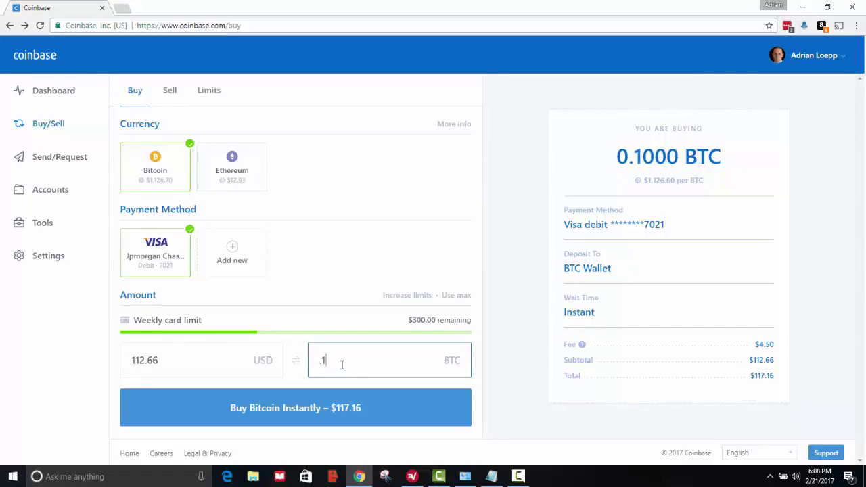
{"action": "type", "text": "05"}
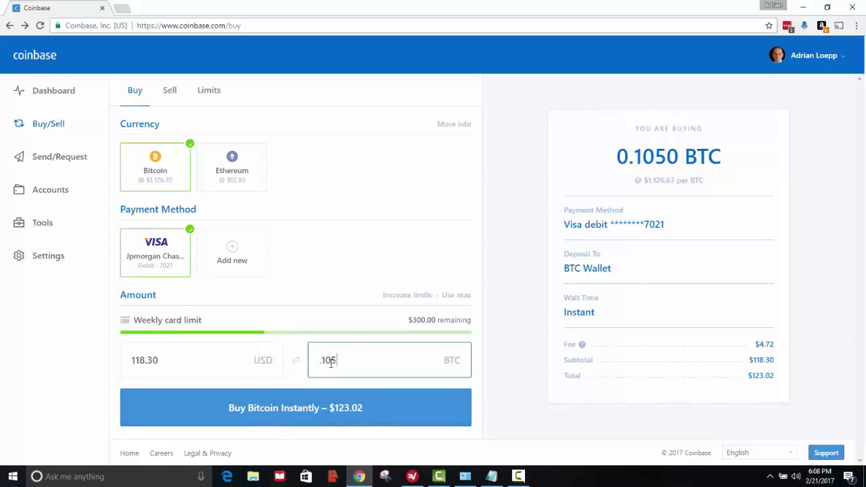
{"action": "left_click_drag", "start_coordinate": [329, 361], "coordinate": [313, 361]}
{"action": "left_click", "coordinate": [349, 358]}
{"action": "left_click_drag", "start_coordinate": [325, 360], "coordinate": [320, 360]}
{"action": "left_click", "coordinate": [337, 360]}
{"action": "left_click_drag", "start_coordinate": [337, 360], "coordinate": [323, 360]}
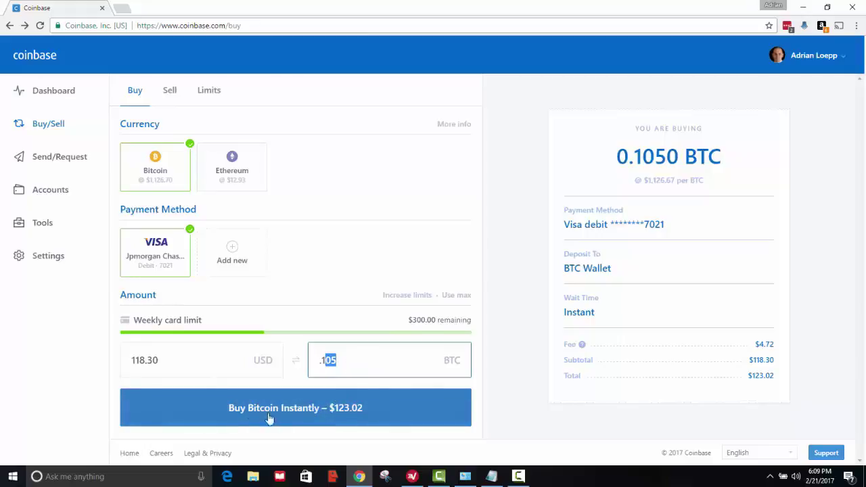
Buy the 0.1050 BTC for $122.92 on the Visa debit card, then view the dashboard.
{"action": "left_click", "coordinate": [317, 412]}
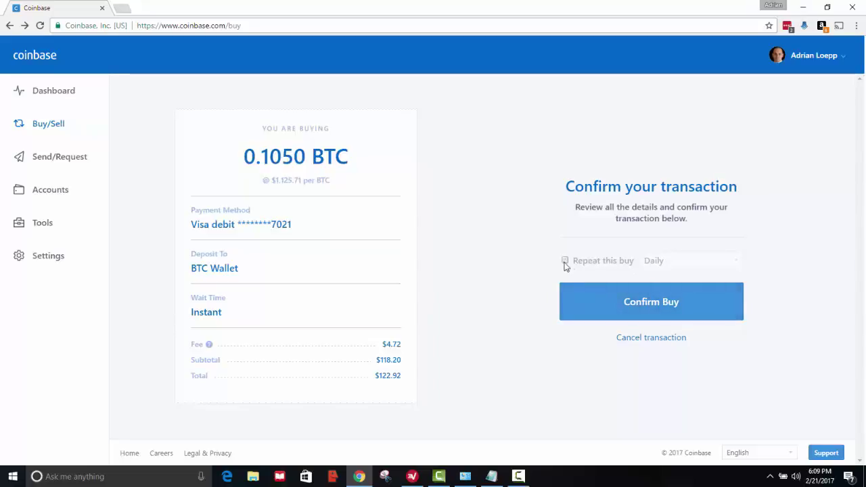
{"action": "left_click", "coordinate": [654, 304]}
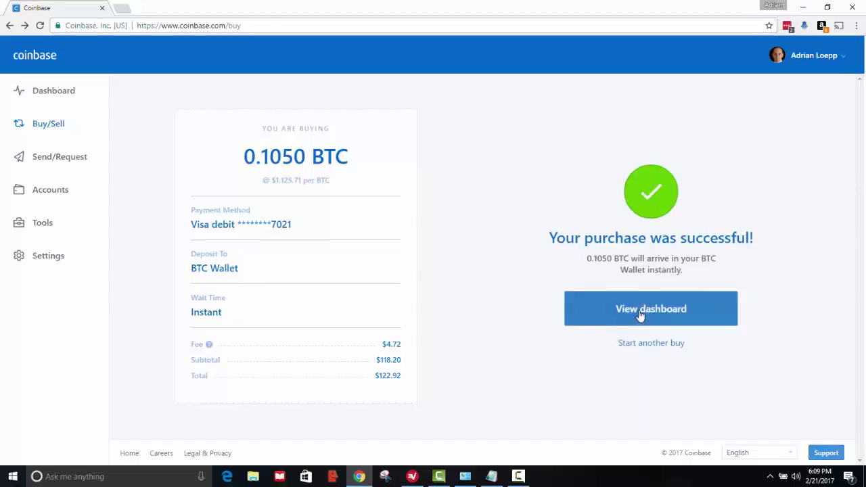
{"action": "left_click", "coordinate": [619, 315]}
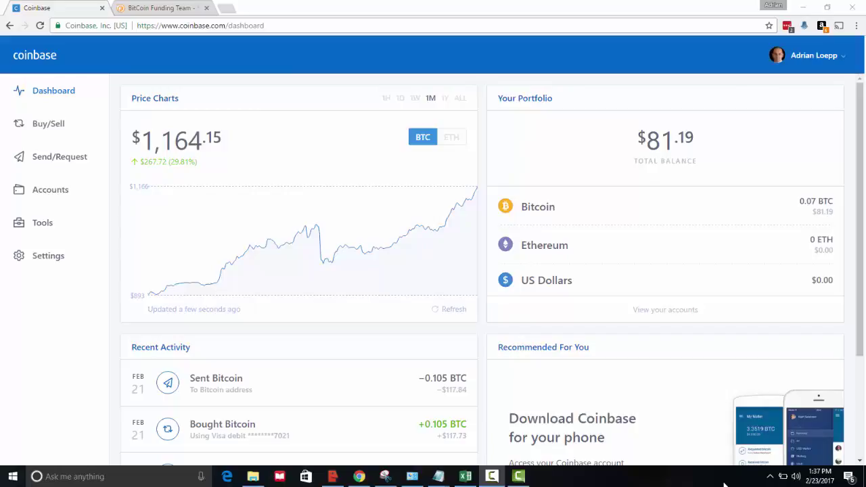
Switch to the Bitcoin Funding Team site and bring up its LOGIN page.
{"action": "left_click", "coordinate": [163, 8]}
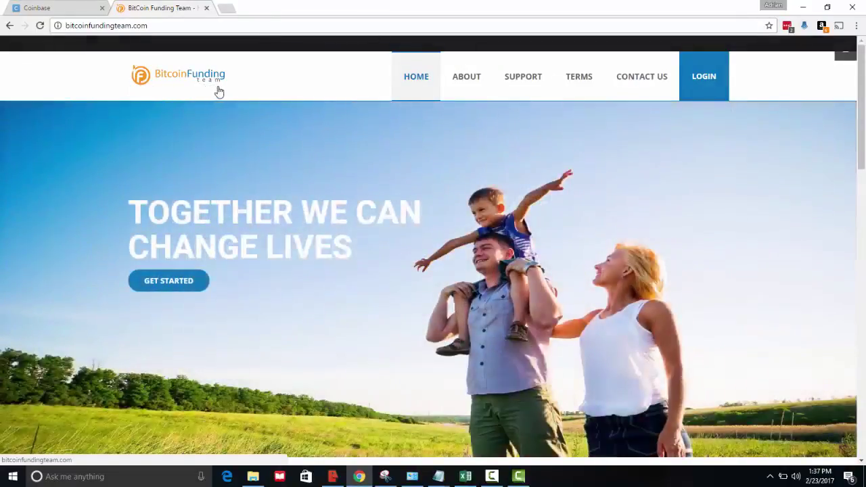
{"action": "left_click", "coordinate": [711, 78]}
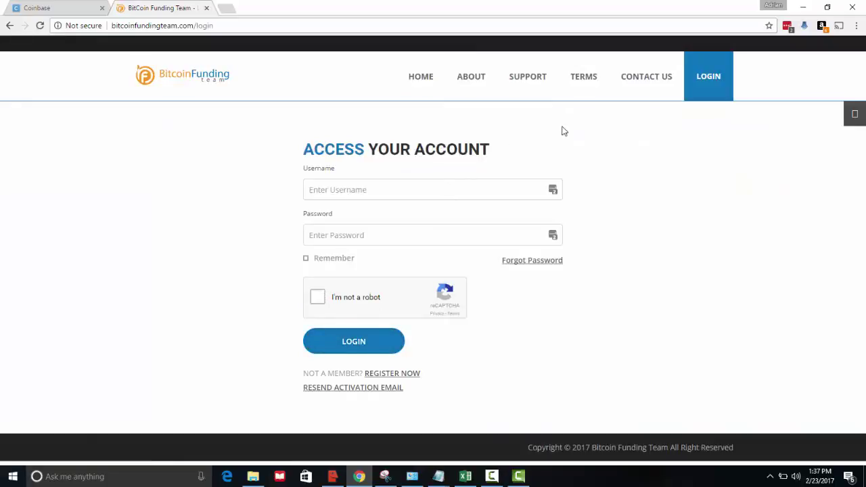
Fill the login form with the saved account credentials from the password manager.
{"action": "left_click", "coordinate": [551, 191]}
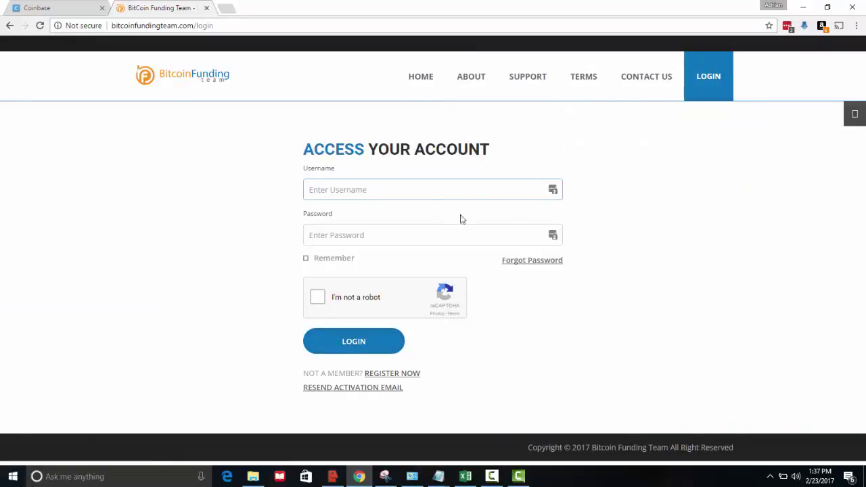
{"action": "left_click", "coordinate": [553, 190]}
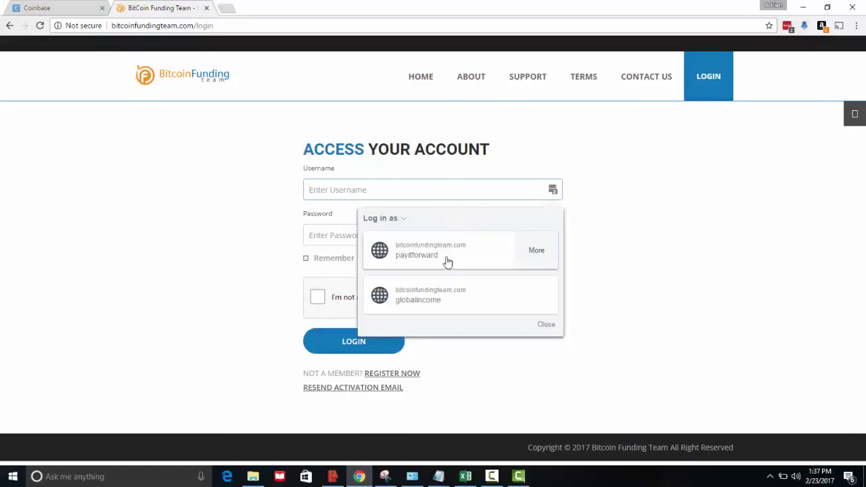
{"action": "left_click", "coordinate": [446, 297]}
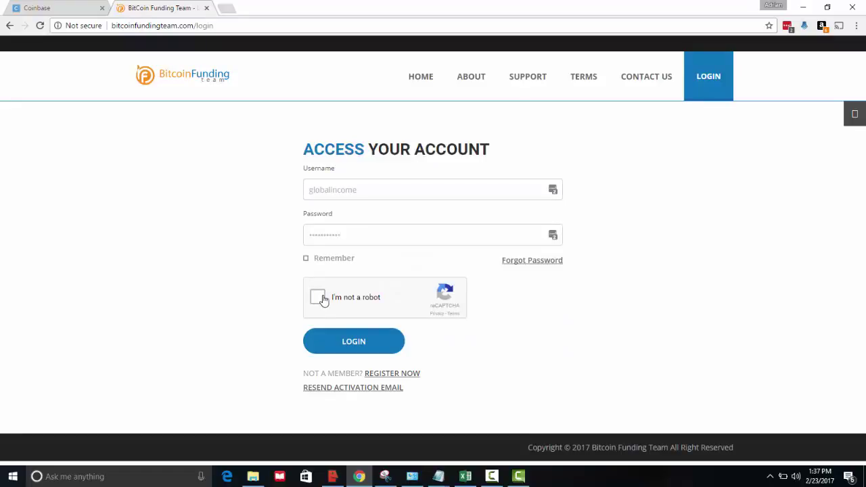
{"action": "left_click", "coordinate": [53, 7]}
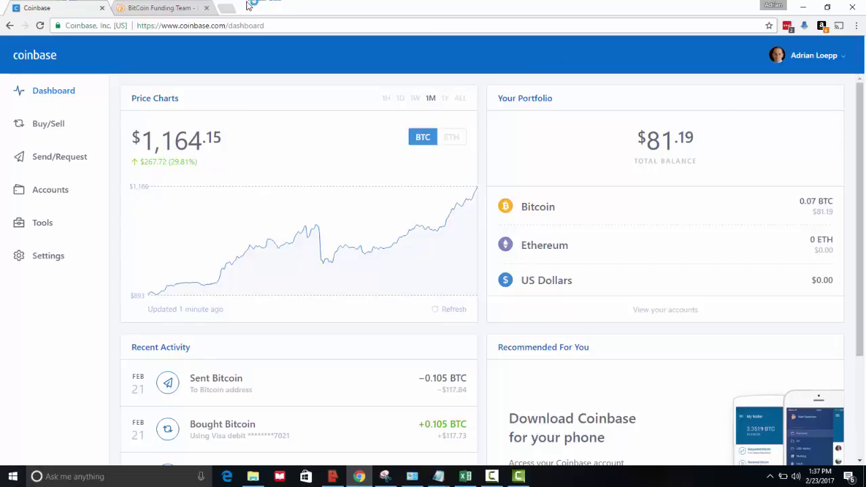
{"action": "left_click", "coordinate": [162, 8]}
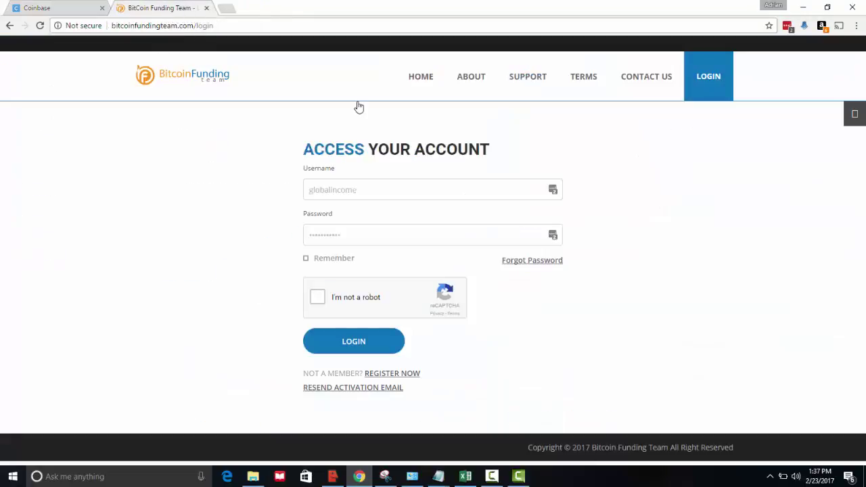
{"action": "left_click", "coordinate": [65, 9]}
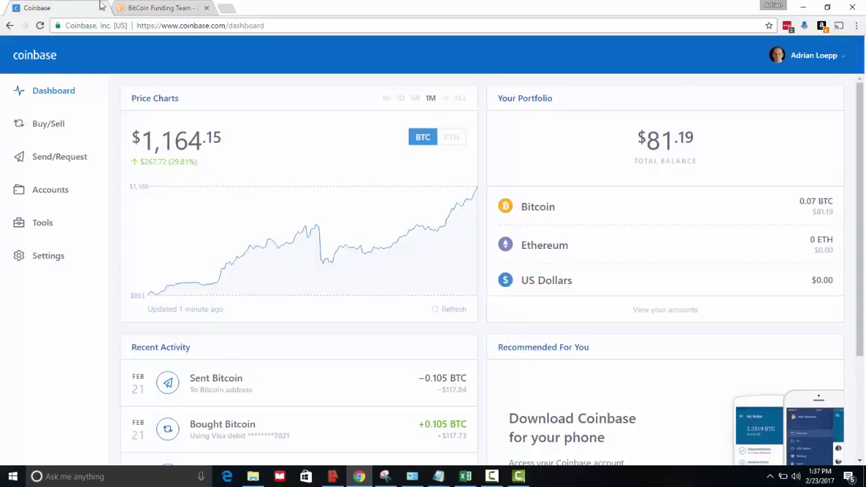
{"action": "left_click", "coordinate": [132, 6]}
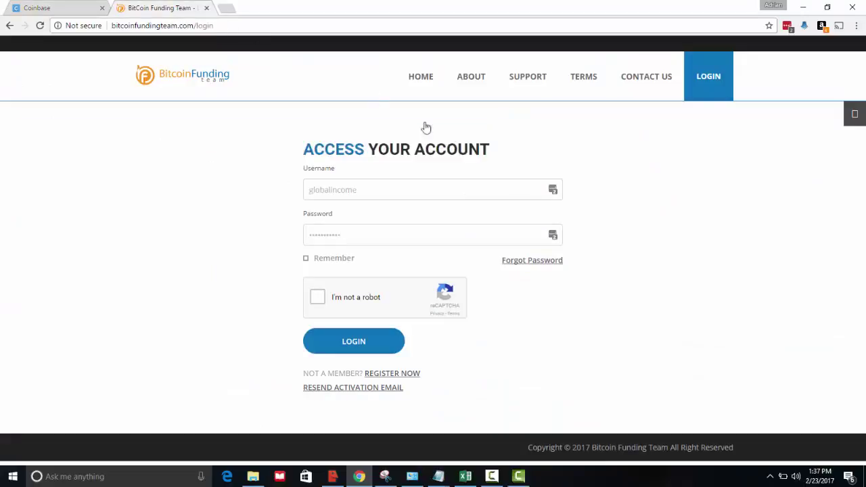
Pass the street-signs reCAPTCHA and log in to the Member Dashboard.
{"action": "left_click", "coordinate": [318, 297]}
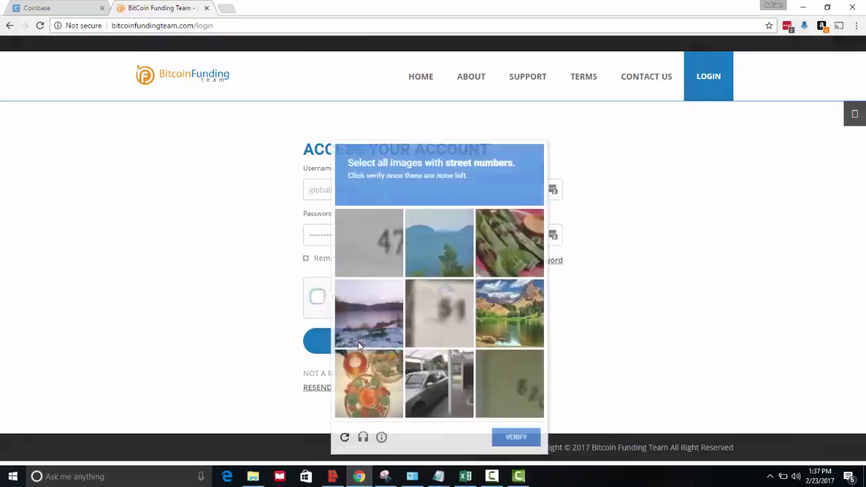
{"action": "left_click", "coordinate": [345, 438]}
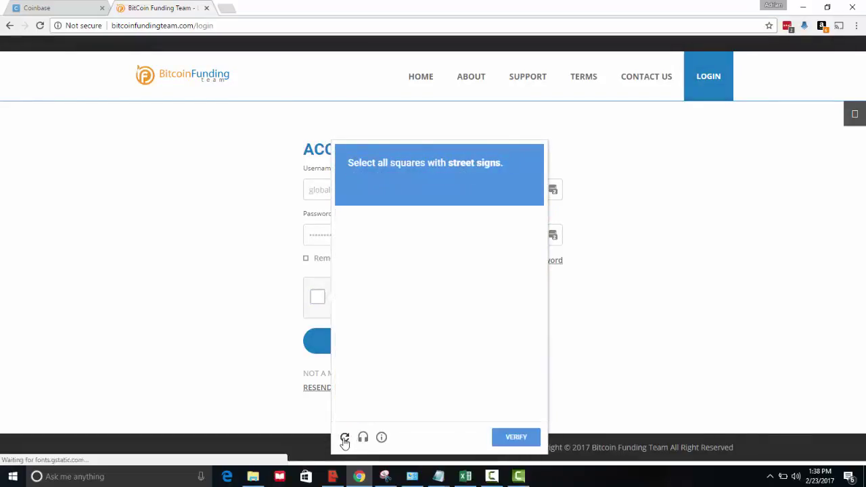
{"action": "left_click", "coordinate": [371, 297]}
{"action": "left_click", "coordinate": [376, 319]}
{"action": "left_click", "coordinate": [374, 381]}
{"action": "left_click", "coordinate": [406, 391]}
{"action": "left_click", "coordinate": [405, 347]}
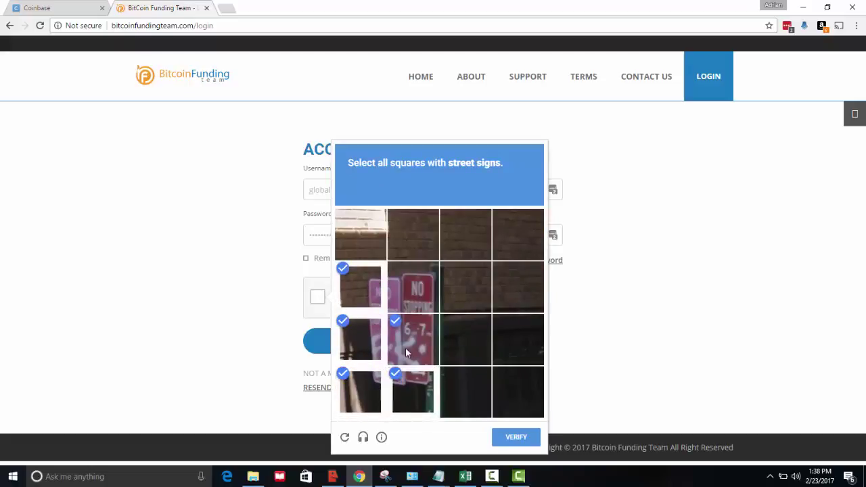
{"action": "left_click", "coordinate": [409, 298]}
{"action": "left_click", "coordinate": [514, 439]}
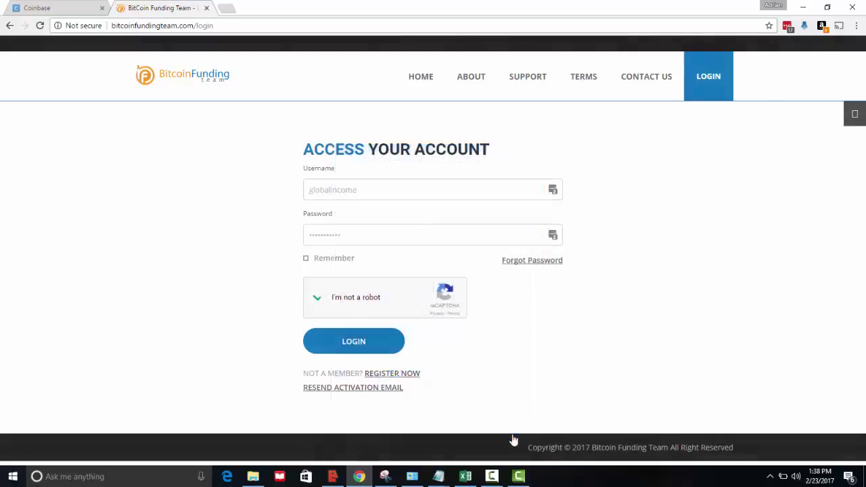
{"action": "left_click", "coordinate": [352, 341]}
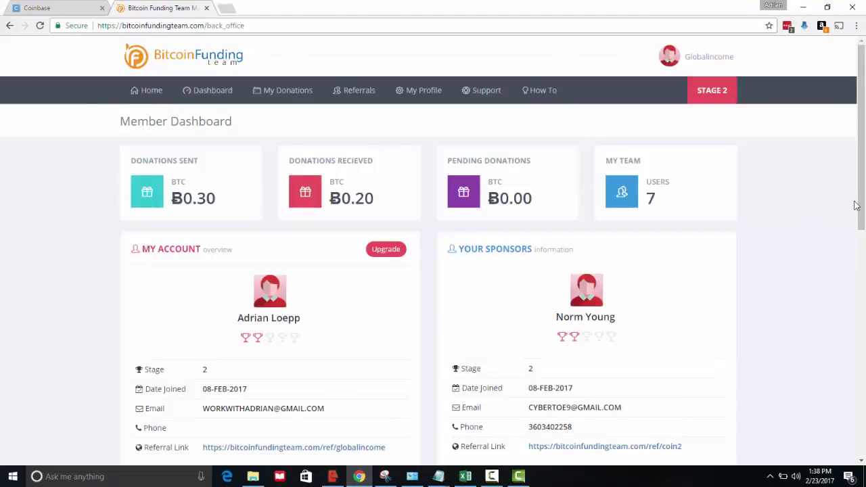
Go to My Profile and open the BITCOIN WALLET ADDRESS edit dialog.
{"action": "key", "text": "ctrl+a"}
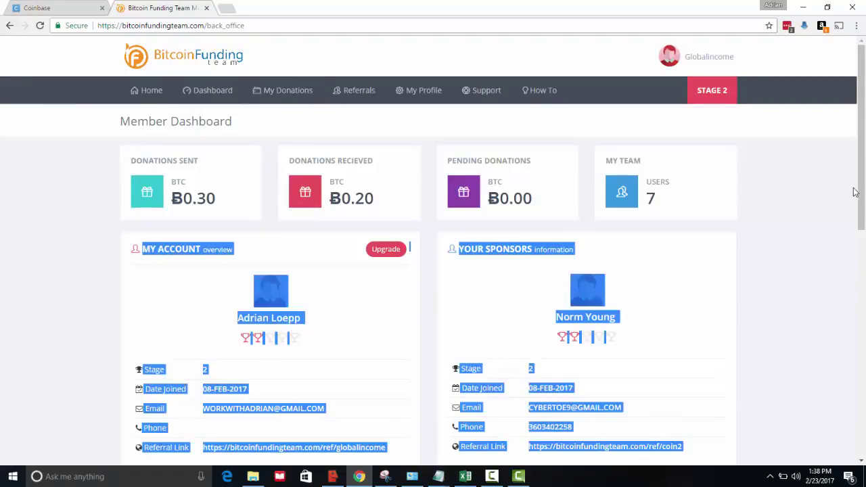
{"action": "scroll", "coordinate": [864, 194], "scroll_direction": "down", "scroll_amount": 3}
{"action": "scroll", "coordinate": [818, 116], "scroll_direction": "up", "scroll_amount": 3}
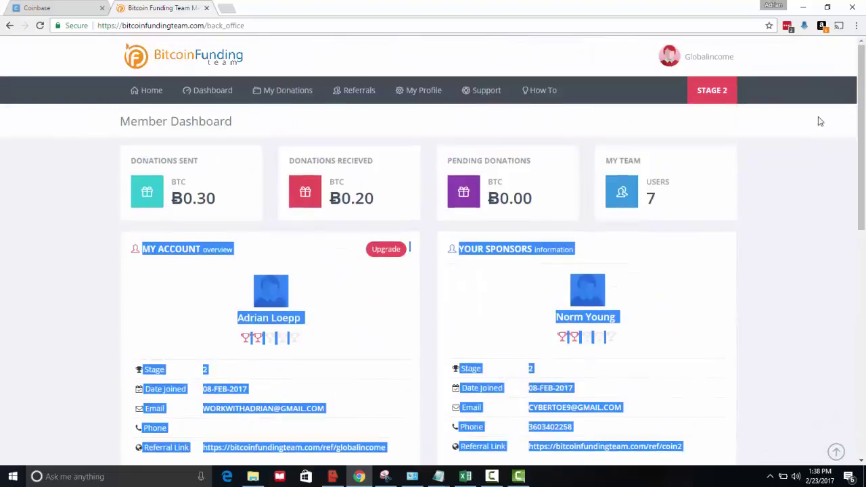
{"action": "left_click", "coordinate": [413, 94]}
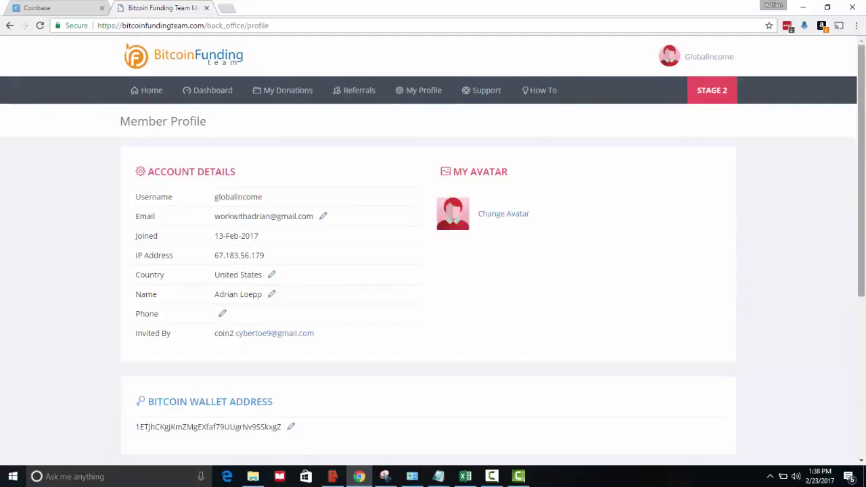
{"action": "scroll", "coordinate": [500, 200], "scroll_direction": "down", "scroll_amount": 1}
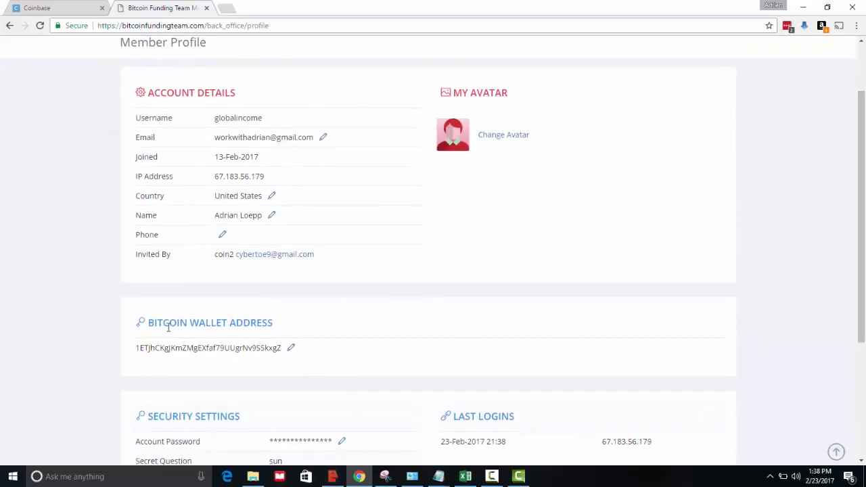
{"action": "left_click_drag", "start_coordinate": [274, 324], "coordinate": [149, 318]}
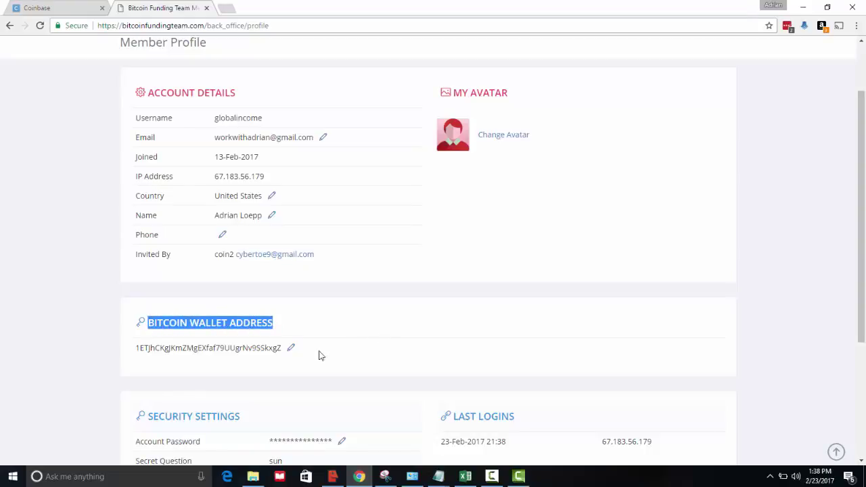
{"action": "left_click", "coordinate": [291, 350]}
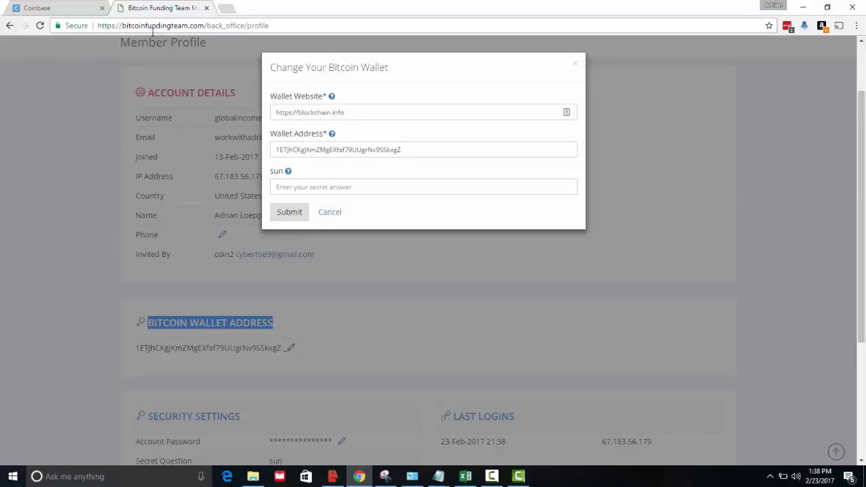
Replace the Wallet Website with coinbase.com copied from the Coinbase address bar, then return to Coinbase.
{"action": "left_click", "coordinate": [70, 11]}
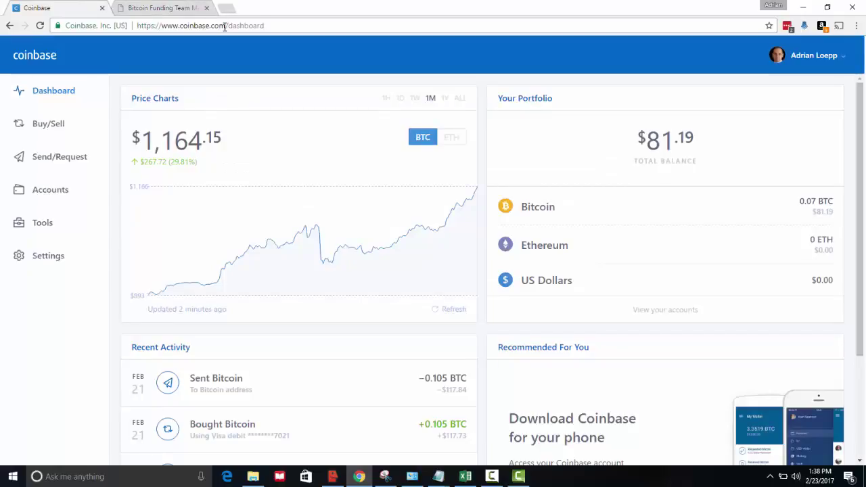
{"action": "left_click_drag", "start_coordinate": [224, 27], "coordinate": [180, 28]}
{"action": "key", "text": "ctrl+c"}
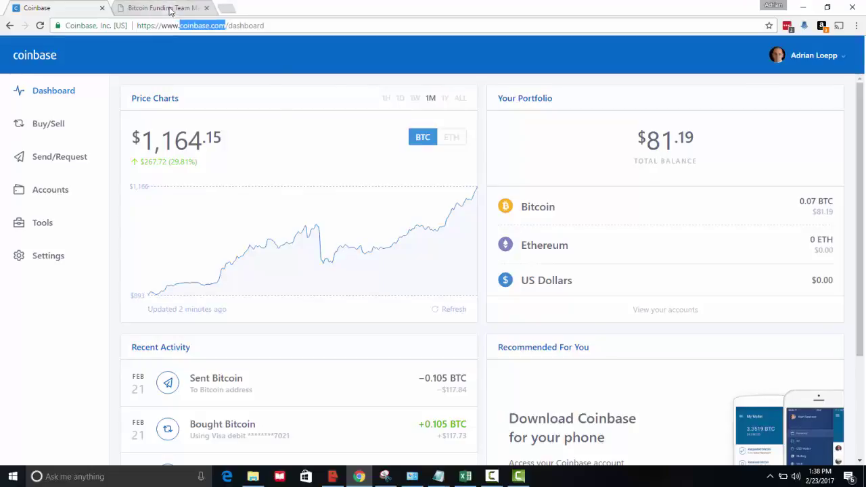
{"action": "left_click", "coordinate": [166, 8]}
{"action": "left_click_drag", "start_coordinate": [363, 115], "coordinate": [192, 110]}
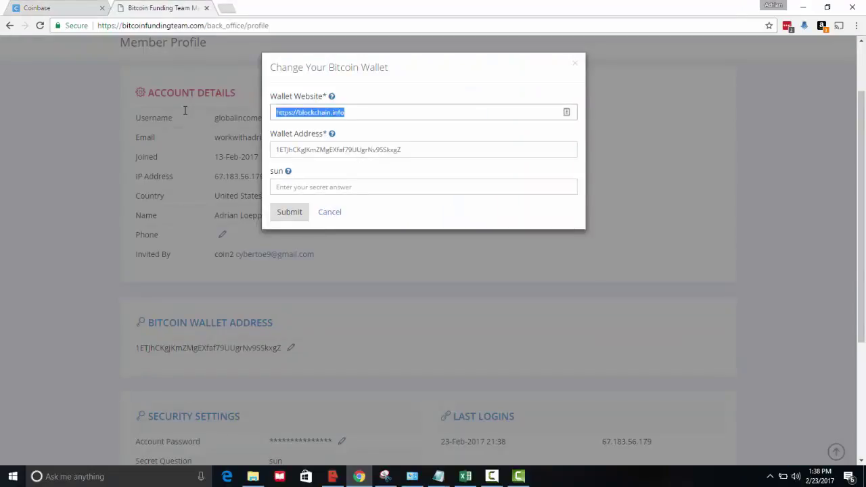
{"action": "key", "text": "ctrl+v"}
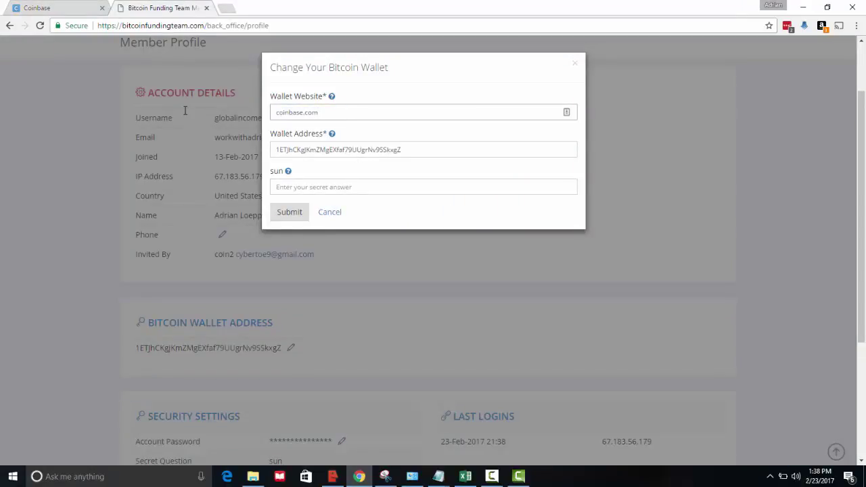
{"action": "left_click", "coordinate": [68, 6]}
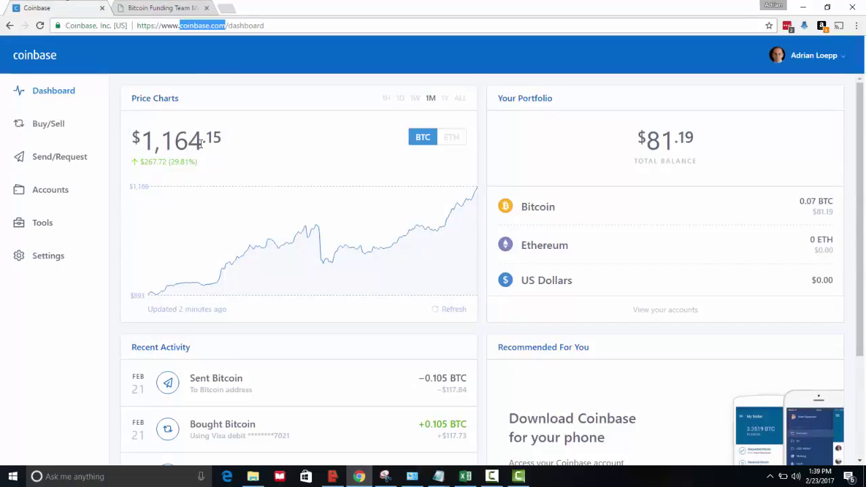
Show and copy the BTC Wallet's bitcoin address under Accounts, then return to the wallet form.
{"action": "left_click", "coordinate": [60, 195]}
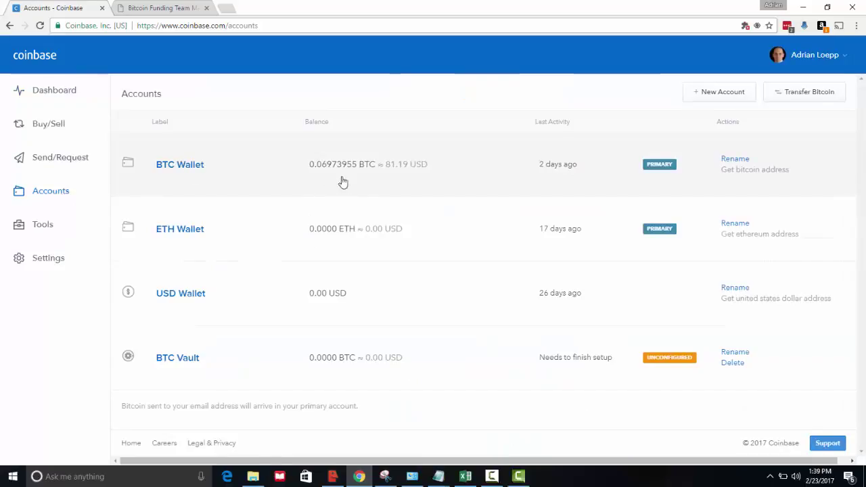
{"action": "left_click_drag", "start_coordinate": [792, 176], "coordinate": [720, 176]}
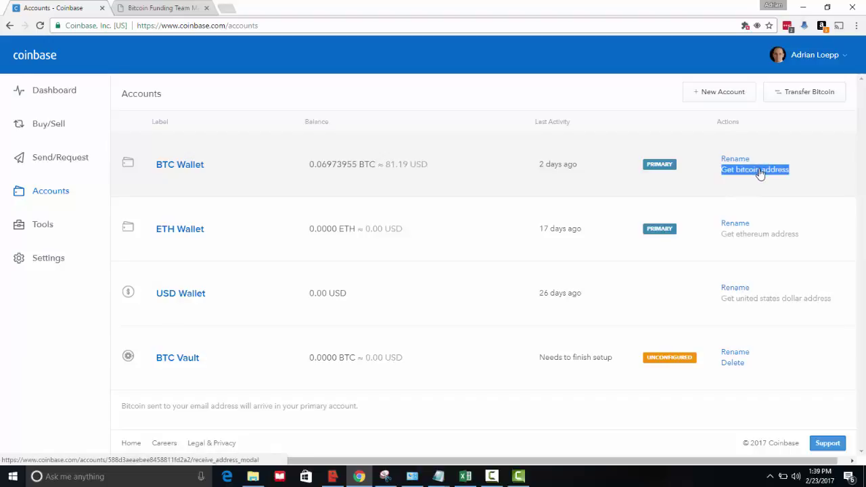
{"action": "left_click", "coordinate": [760, 174]}
{"action": "double_click", "coordinate": [464, 217]}
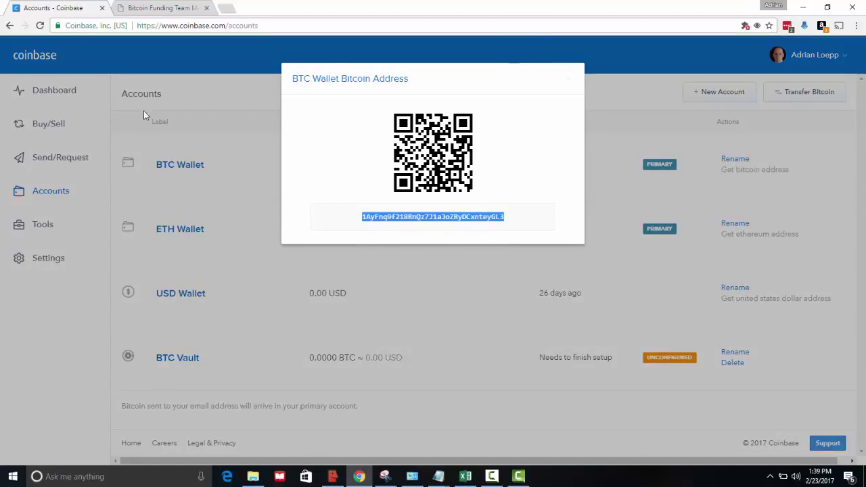
{"action": "left_click", "coordinate": [159, 9]}
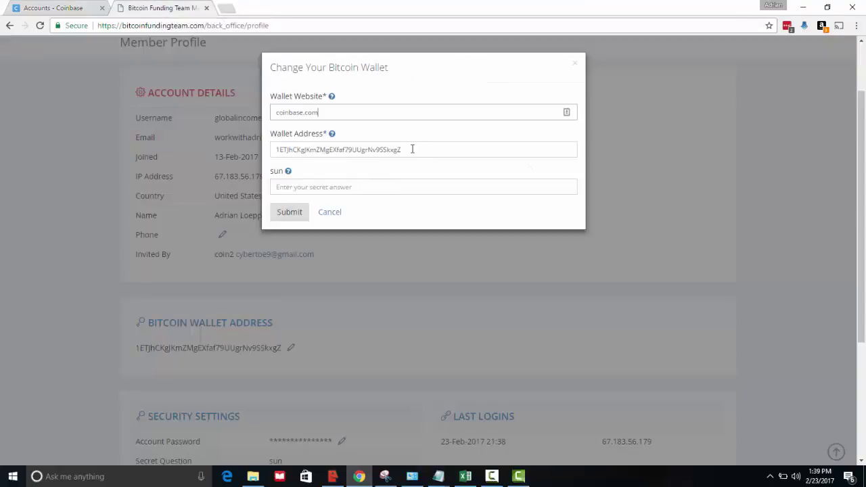
Paste the Coinbase BTC address over the old Wallet Address and compare it with Coinbase.
{"action": "left_click_drag", "start_coordinate": [413, 149], "coordinate": [259, 145]}
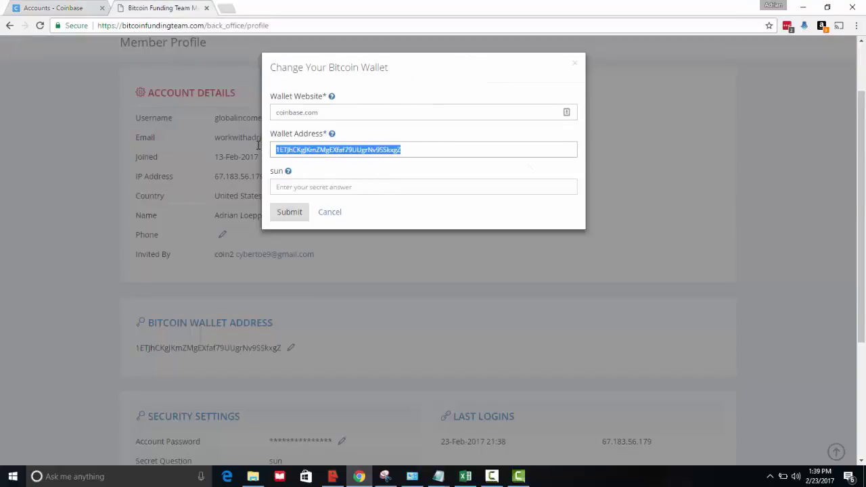
{"action": "type", "text": "1AyFnq9f218RnQz7J1aJoZRyDCxnteyGL3"}
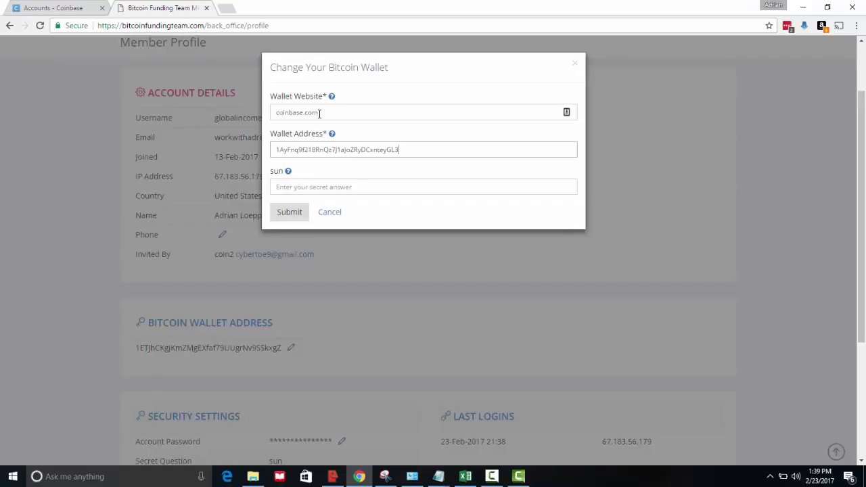
{"action": "left_click", "coordinate": [93, 10]}
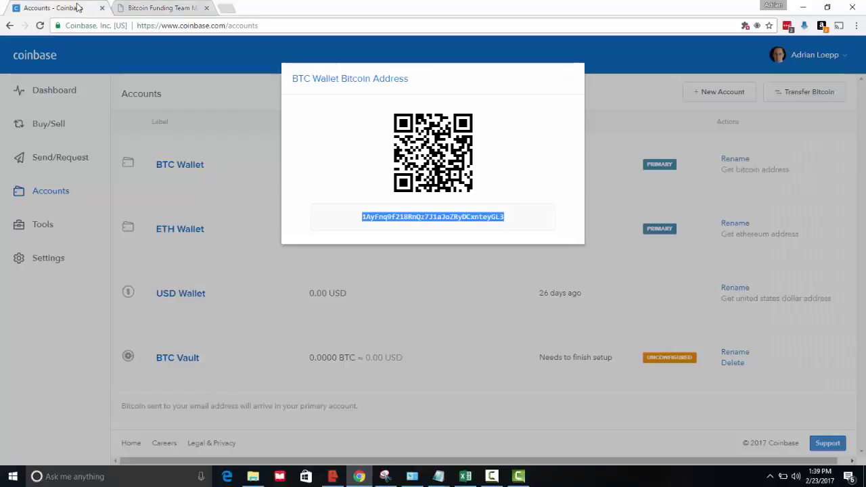
{"action": "left_click", "coordinate": [177, 9]}
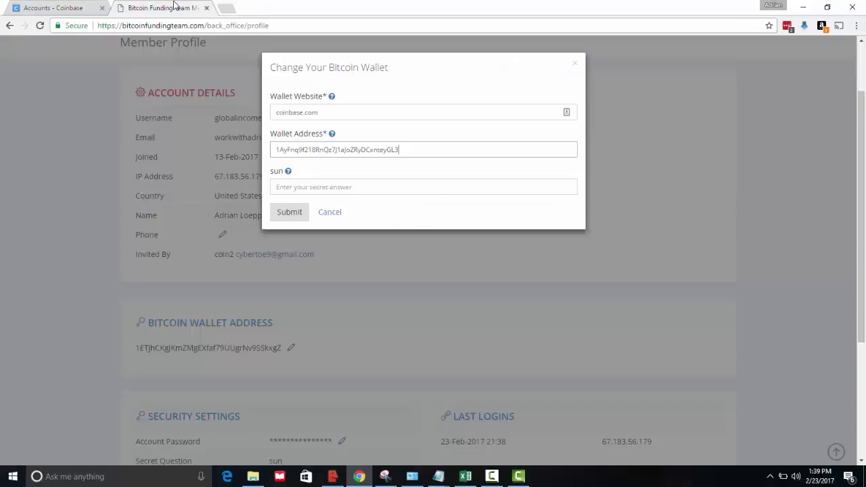
Reopen the BTC Wallet address in Coinbase, reselect it, and return to the filled form.
{"action": "left_click", "coordinate": [79, 4]}
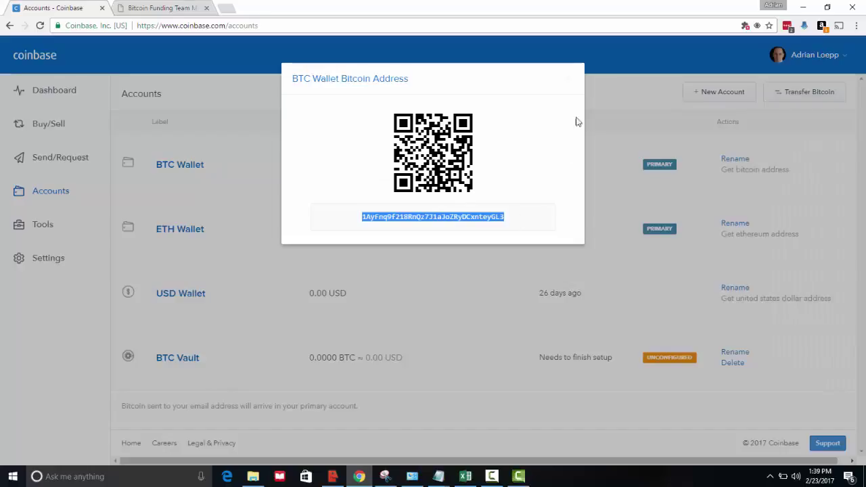
{"action": "left_click", "coordinate": [567, 81]}
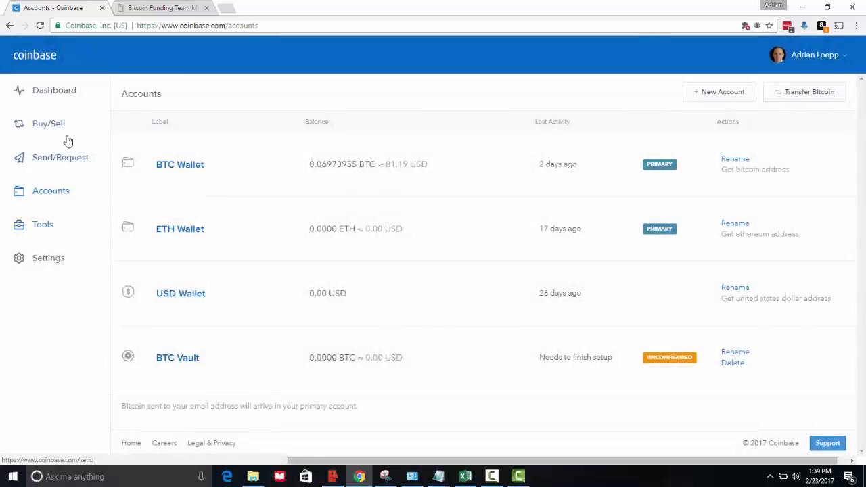
{"action": "left_click", "coordinate": [50, 194]}
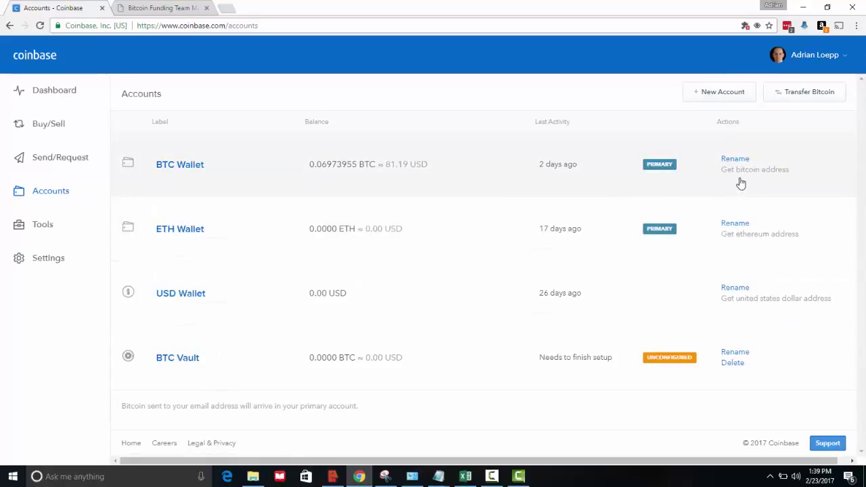
{"action": "left_click", "coordinate": [745, 175]}
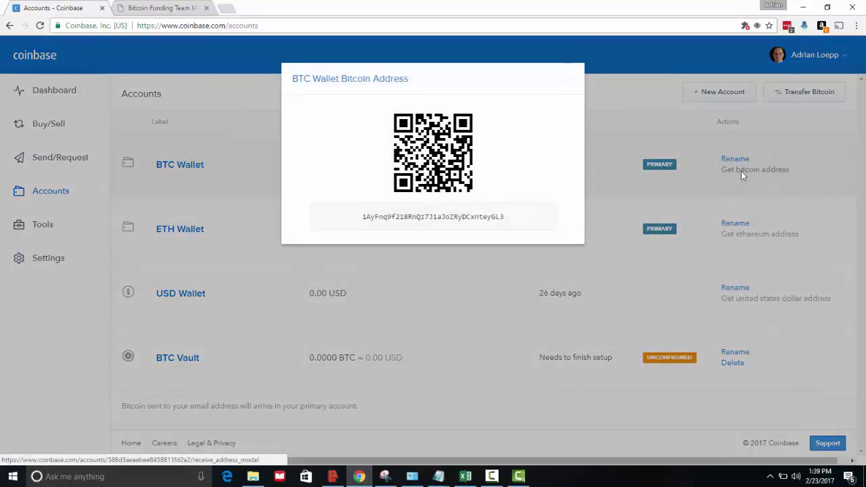
{"action": "double_click", "coordinate": [461, 216]}
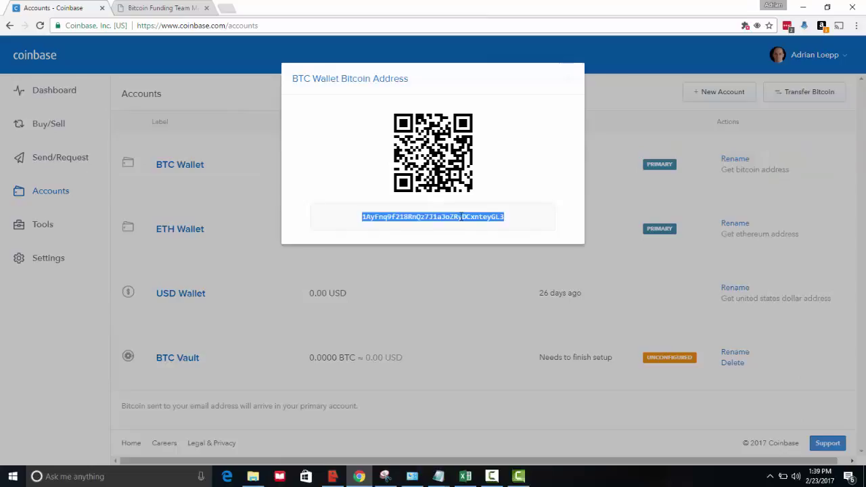
{"action": "left_click", "coordinate": [155, 6]}
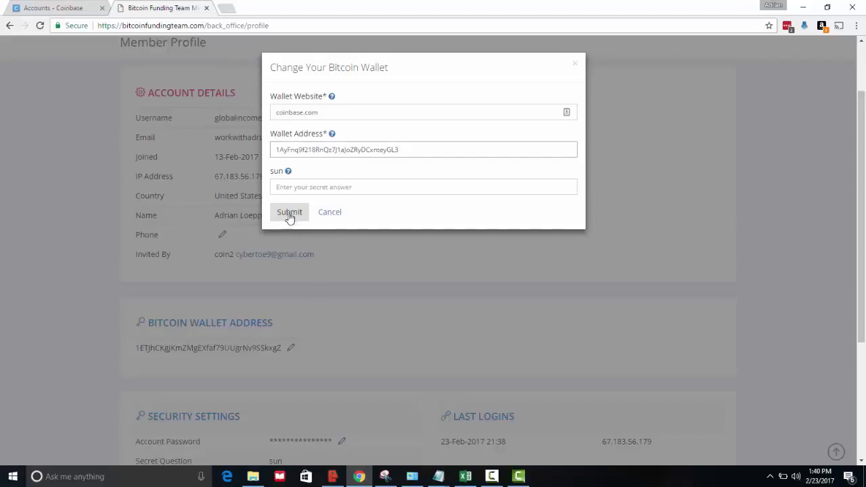
Submit the new wallet address and close Coinbase's BTC Wallet address window.
{"action": "left_click", "coordinate": [338, 218]}
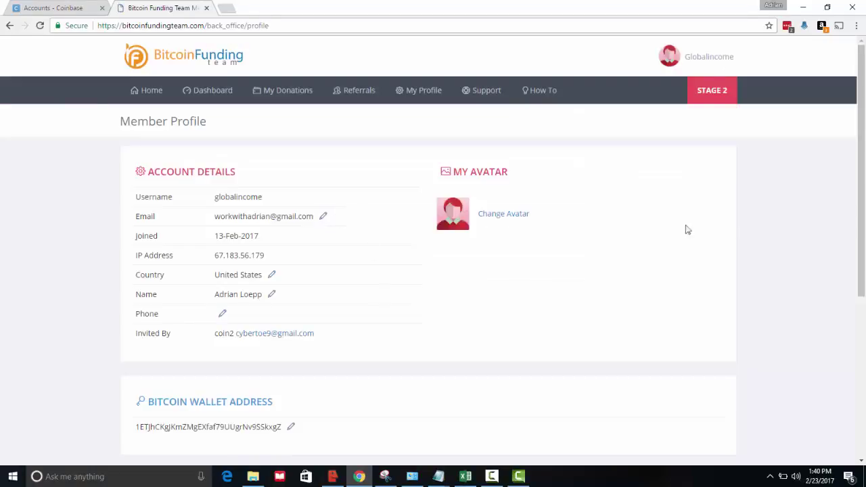
{"action": "left_click_drag", "start_coordinate": [860, 218], "coordinate": [864, 266]}
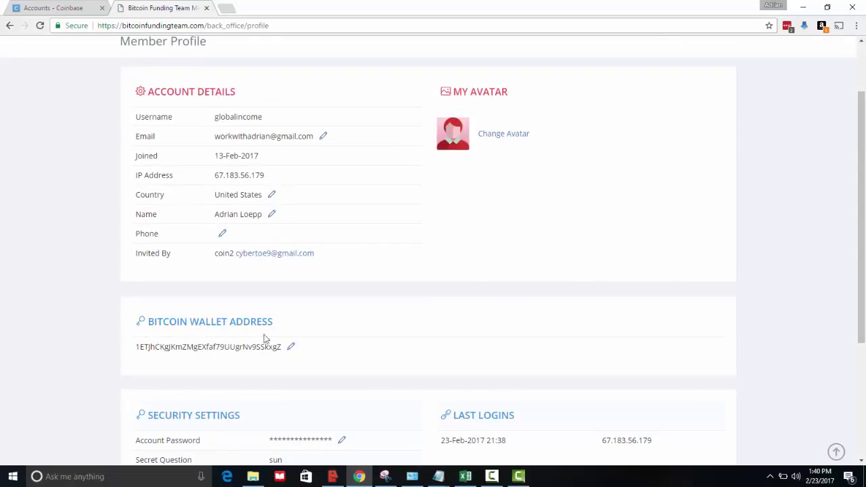
{"action": "left_click_drag", "start_coordinate": [859, 221], "coordinate": [860, 169]}
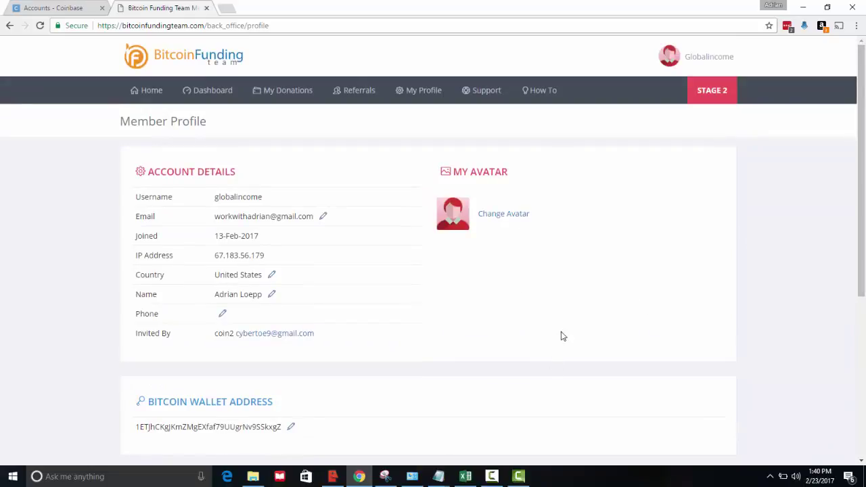
{"action": "left_click", "coordinate": [31, 8]}
{"action": "left_click", "coordinate": [446, 300]}
{"action": "left_click", "coordinate": [162, 8]}
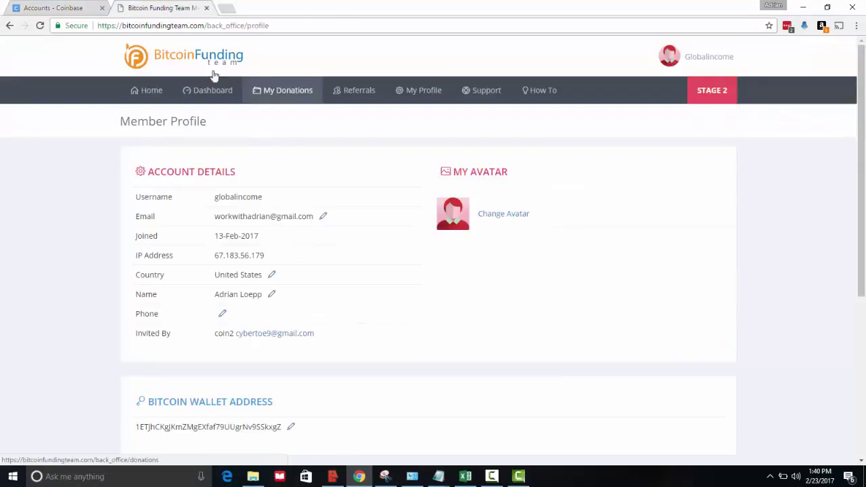
Bring Camtasia Studio forward and show its screen recording controls.
{"action": "left_click", "coordinate": [66, 10]}
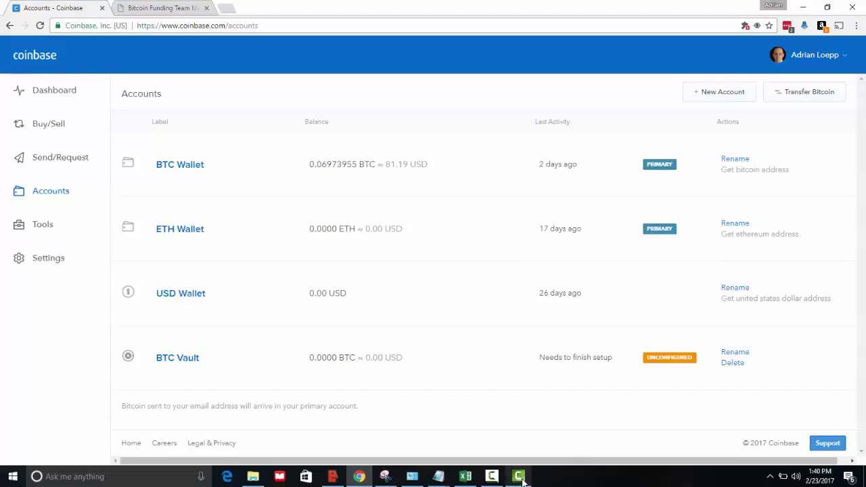
{"action": "left_click", "coordinate": [519, 477]}
{"action": "left_click", "coordinate": [519, 477]}
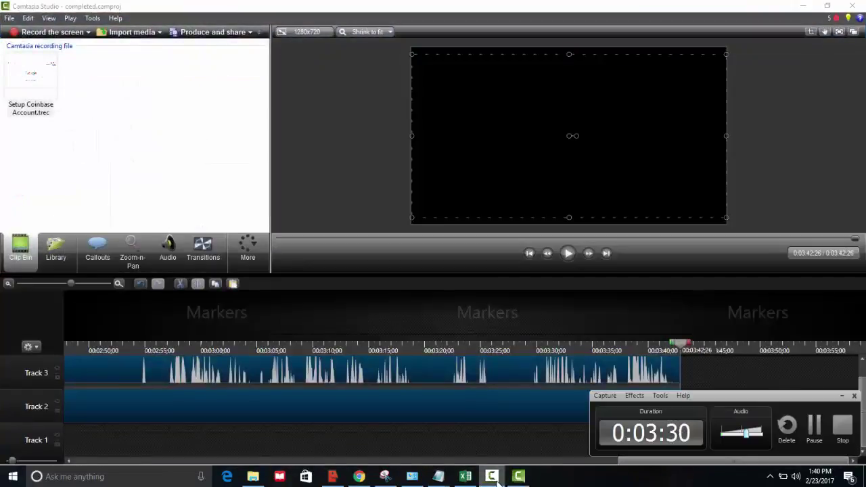